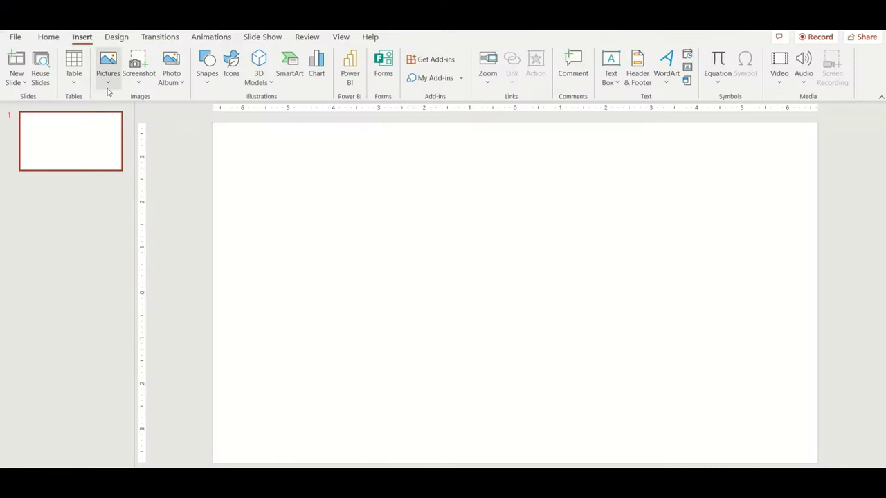
# Insert a red stage curtain stock photo onto slide 1.
pyautogui.click(107, 87)
pyautogui.click(108, 132)
pyautogui.write('curtain')
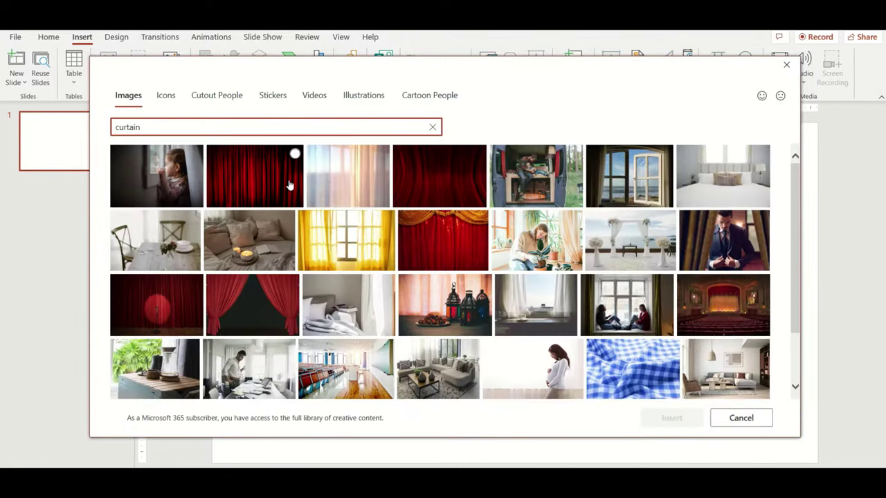
pyautogui.click(294, 181)
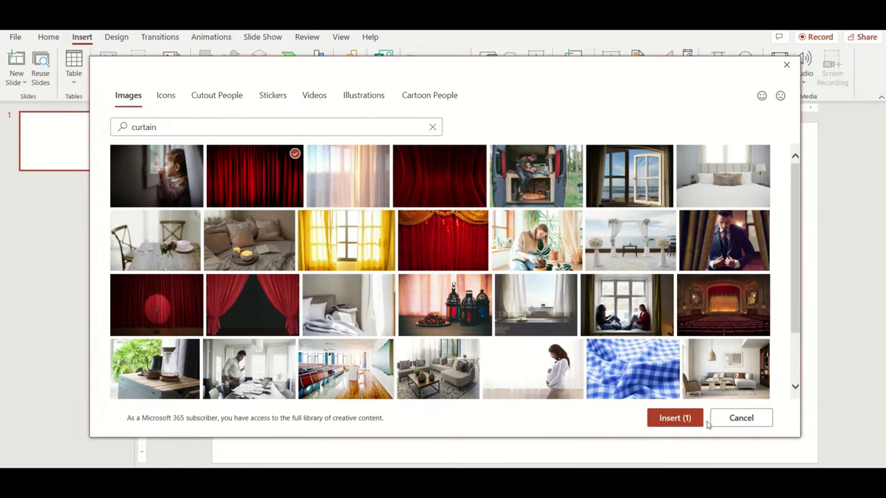
pyautogui.click(673, 420)
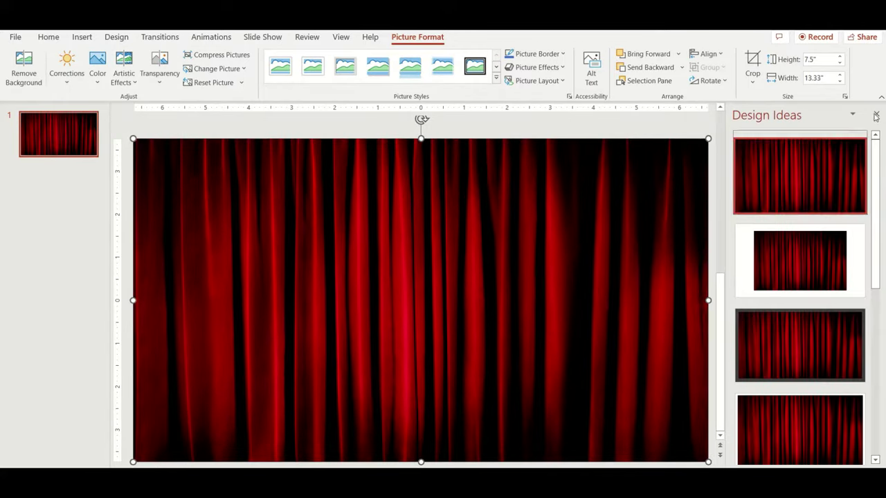
# Copy the curtain onto a new slide 2 and crop it to a narrow left-edge strip.
pyautogui.click(875, 115)
pyautogui.hotkey('ctrl', 'c')
pyautogui.hotkey('ctrl', 'm')
pyautogui.hotkey('ctrl', 'v')
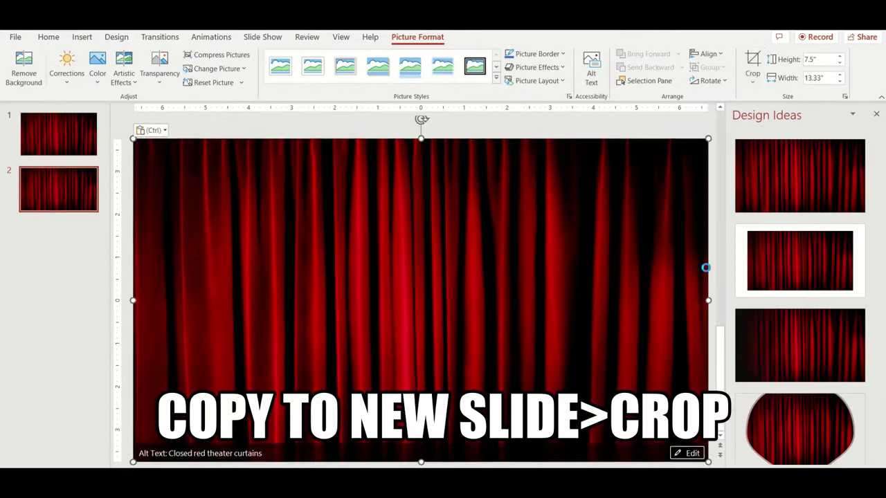
pyautogui.moveTo(705, 268); pyautogui.dragTo(203, 268)
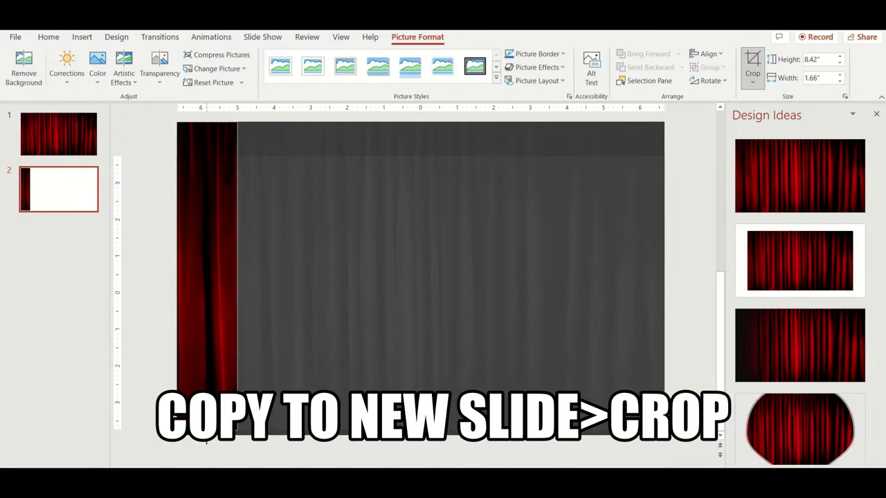
pyautogui.press('Escape')
pyautogui.press('Escape')
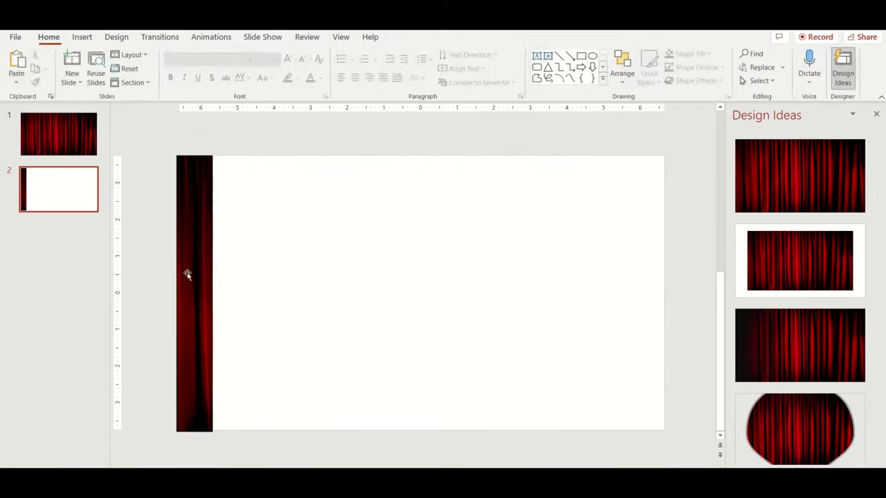
pyautogui.click(82, 36)
pyautogui.click(108, 69)
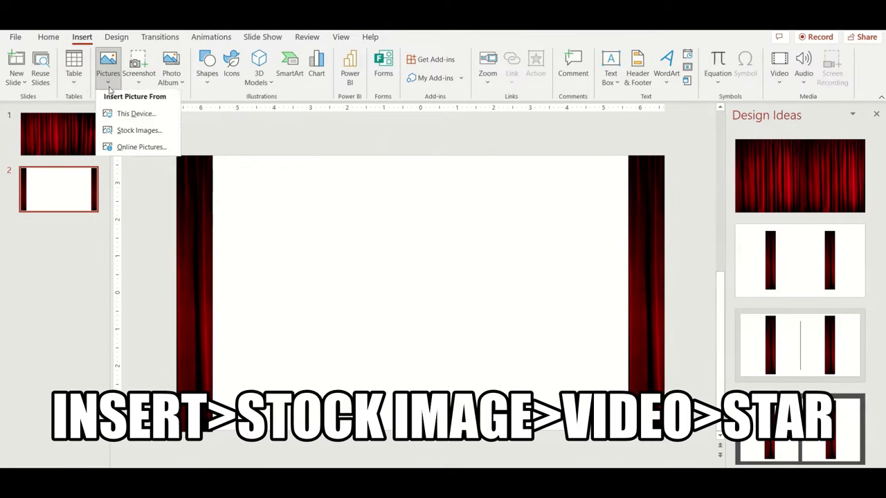
# Insert a starry space stock video on slide 2 and send it behind the curtain strips.
pyautogui.click(126, 133)
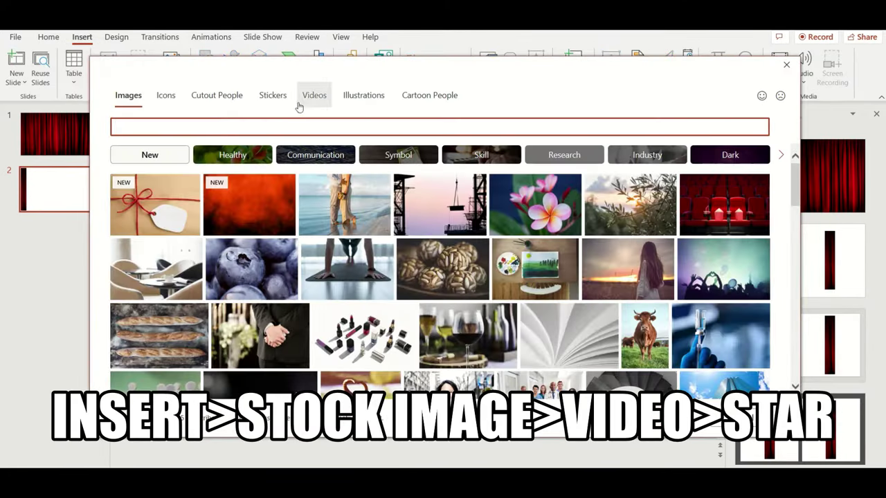
pyautogui.click(313, 97)
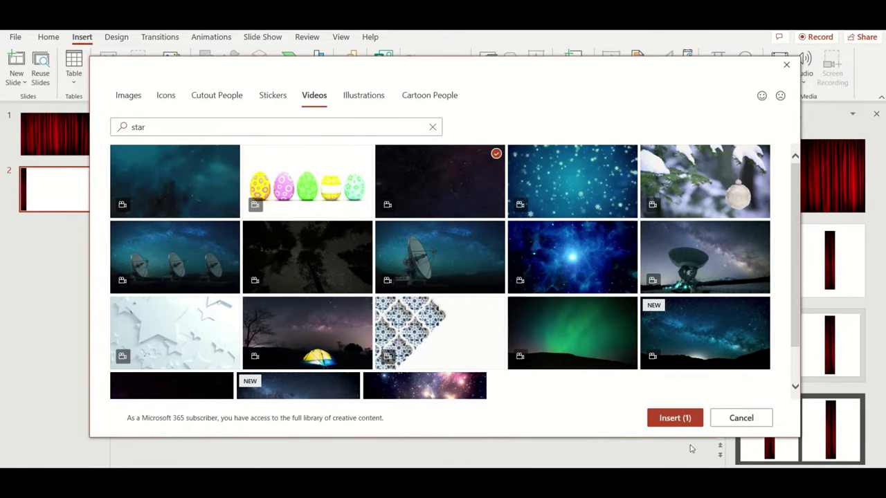
pyautogui.click(688, 420)
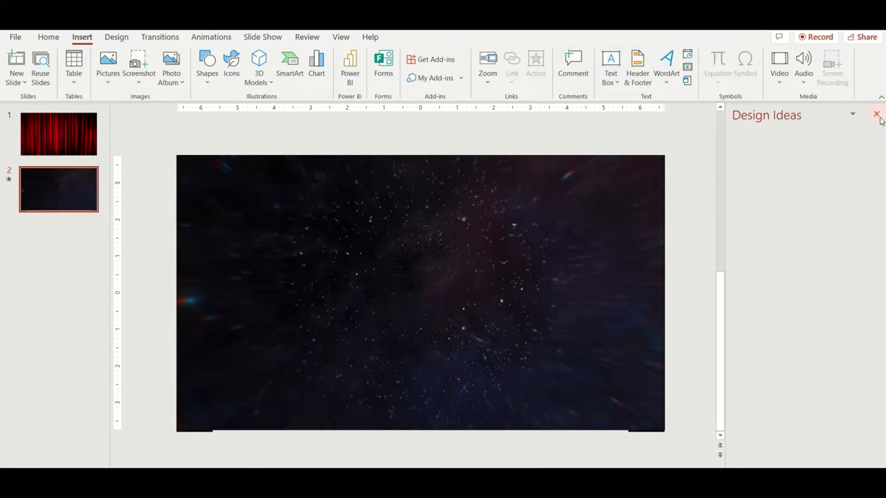
pyautogui.click(876, 115)
pyautogui.rightClick(477, 198)
pyautogui.click(555, 340)
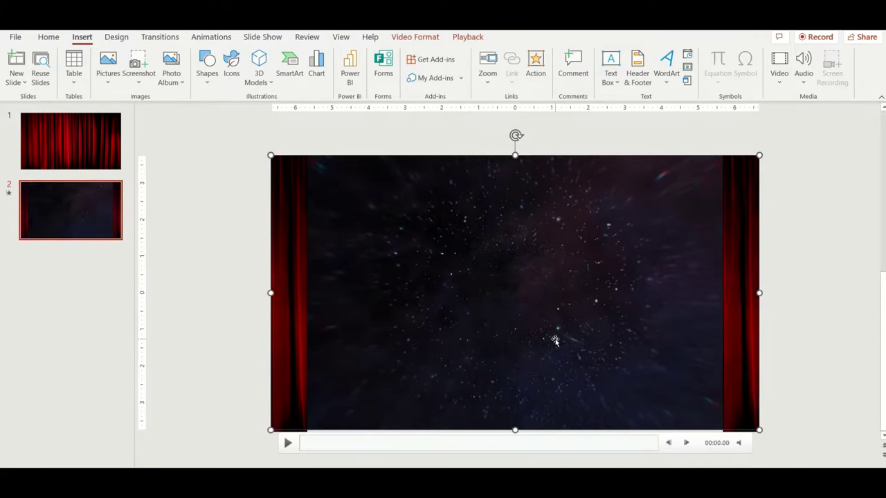
# Apply the Curtains transition from the transitions gallery to slide 2.
pyautogui.click(619, 78)
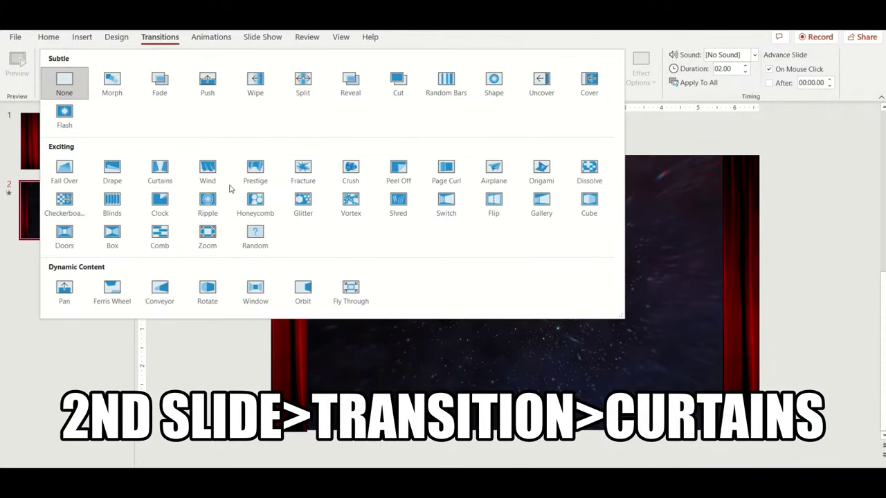
pyautogui.click(158, 175)
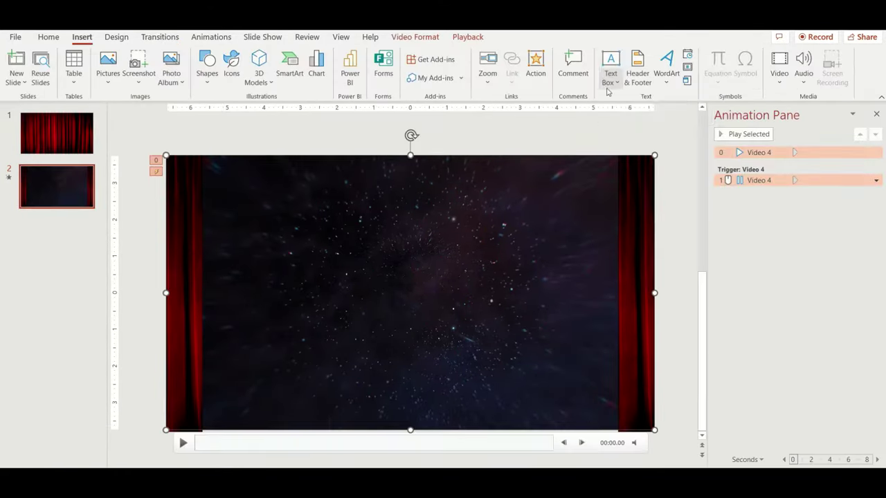
pyautogui.click(611, 75)
pyautogui.click(636, 101)
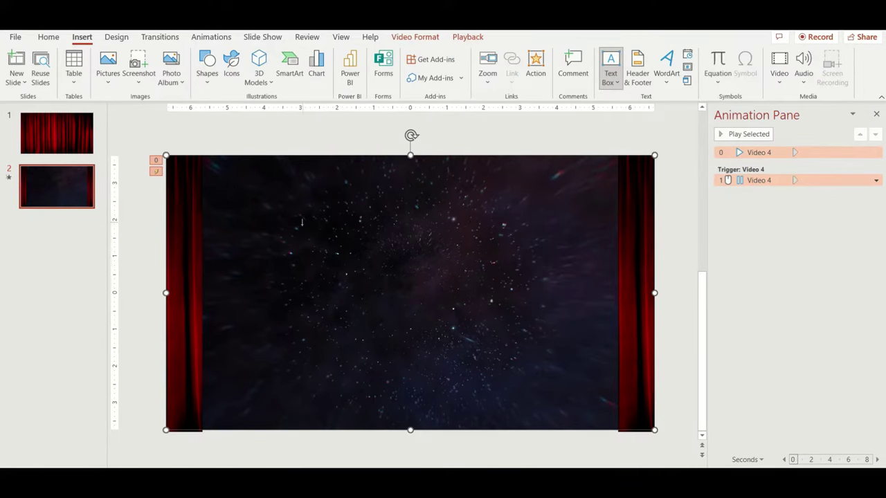
# Add an 'AWARD CEREMONY' text box in gold, size 44, centred.
pyautogui.moveTo(453, 282); pyautogui.dragTo(302, 224)
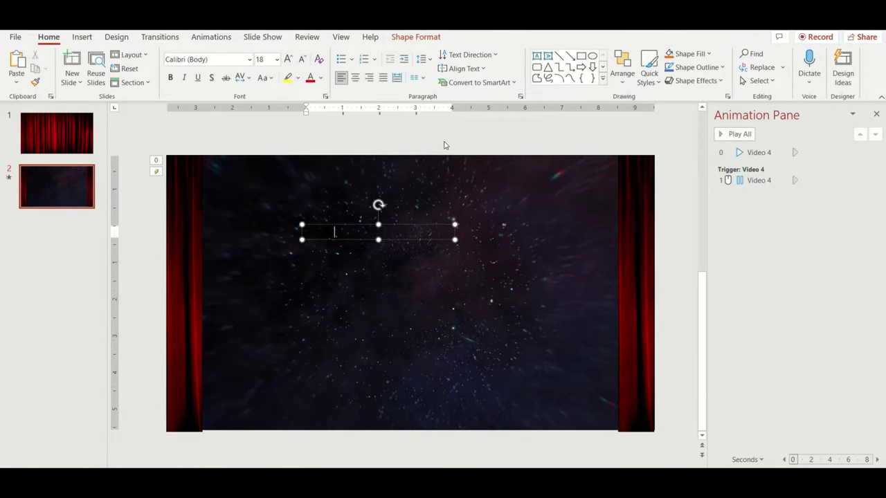
pyautogui.write('AWARD CEREMONY')
pyautogui.moveTo(380, 232); pyautogui.dragTo(302, 231)
pyautogui.click(320, 78)
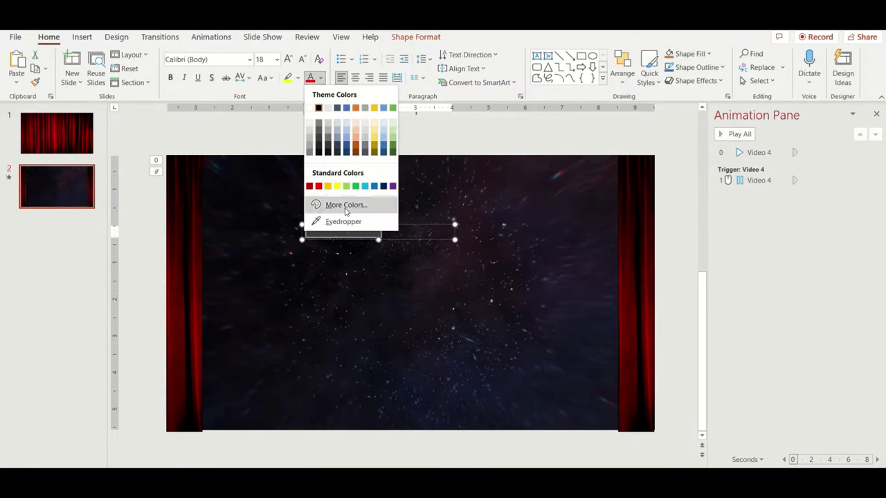
pyautogui.click(368, 243)
pyautogui.click(276, 59)
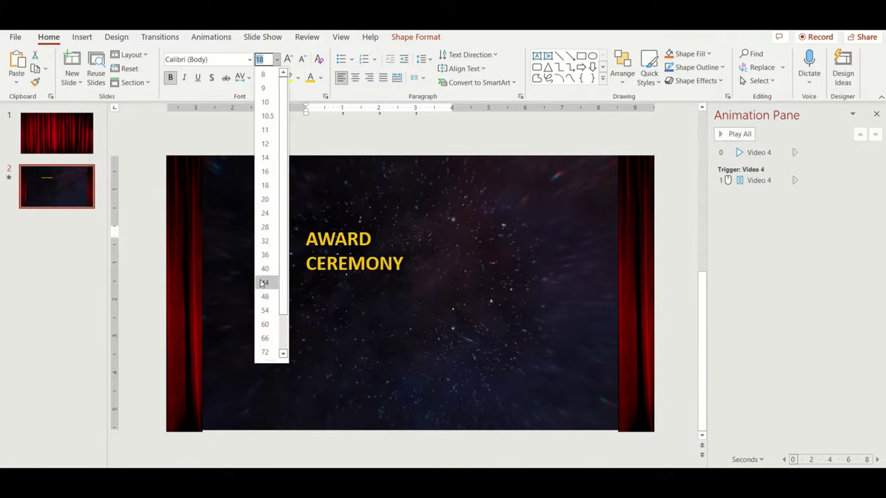
pyautogui.click(263, 283)
pyautogui.click(355, 77)
# Set the title font to Amasis MT Pro Black and give it a full reflection.
pyautogui.click(455, 235)
pyautogui.click(455, 235)
pyautogui.click(249, 59)
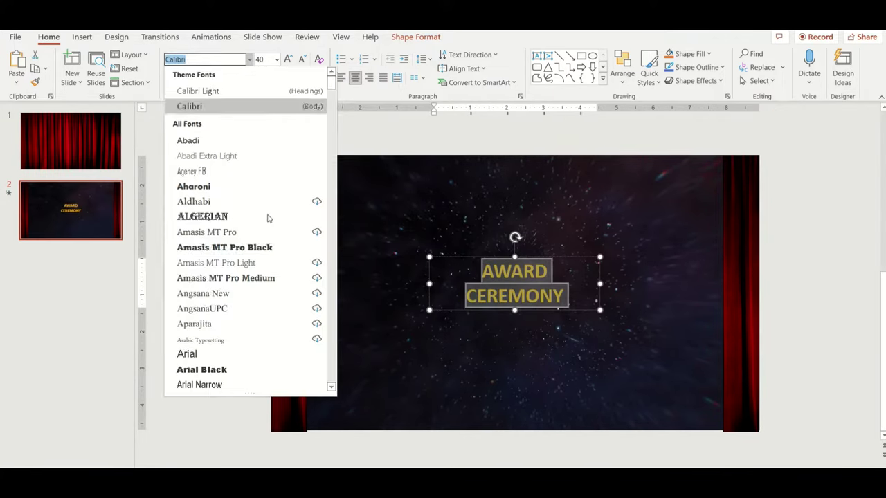
pyautogui.click(233, 247)
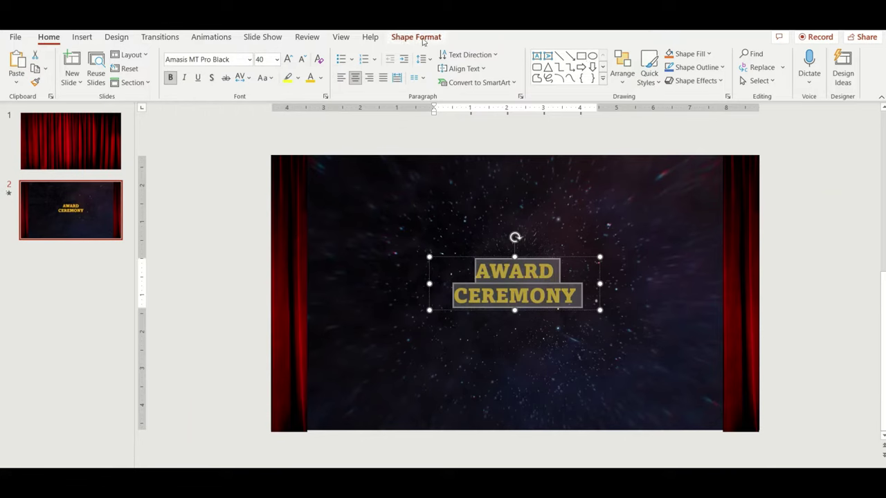
pyautogui.click(692, 81)
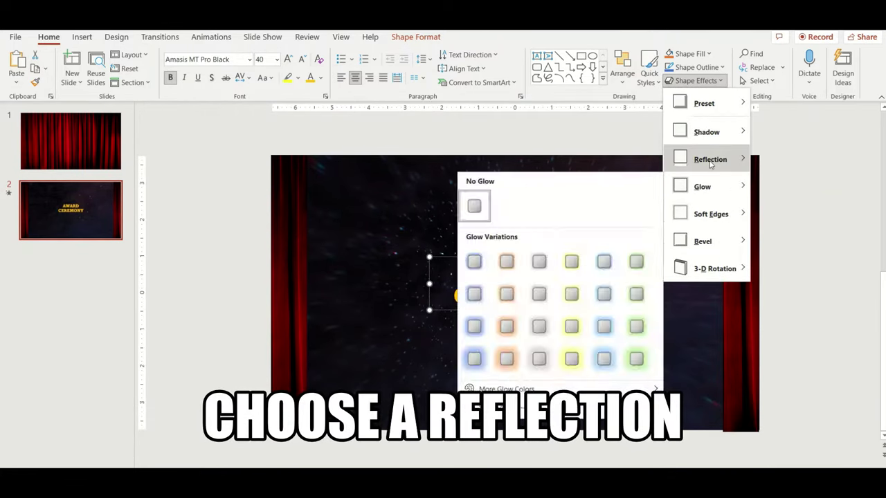
pyautogui.moveTo(711, 160)
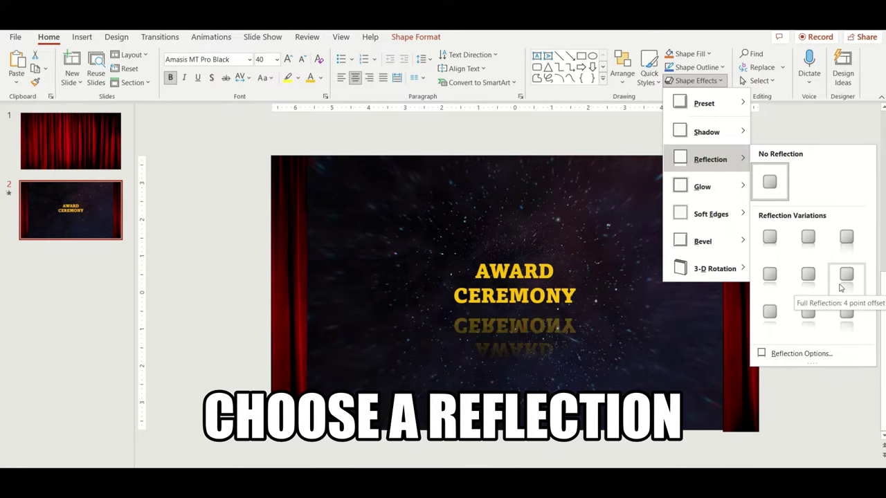
pyautogui.click(841, 288)
pyautogui.click(660, 242)
pyautogui.click(81, 37)
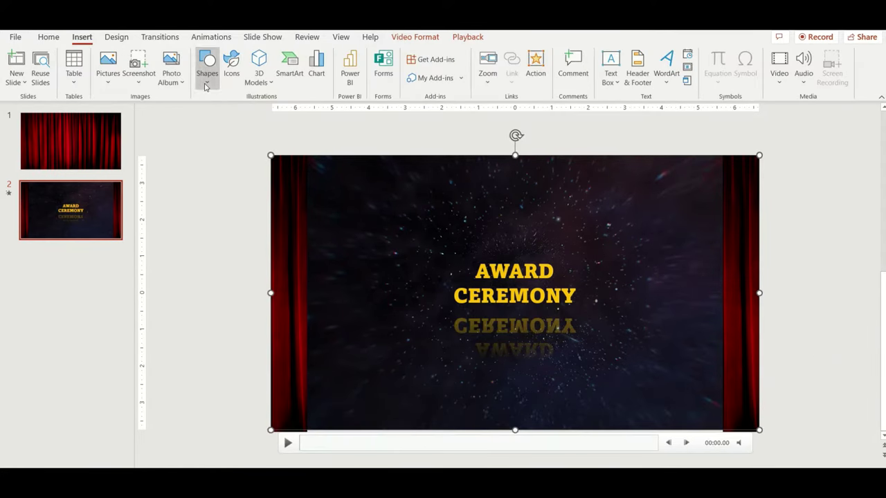
pyautogui.click(207, 69)
# Insert a fireworks 3D model from the stock Celebrations category.
pyautogui.click(258, 79)
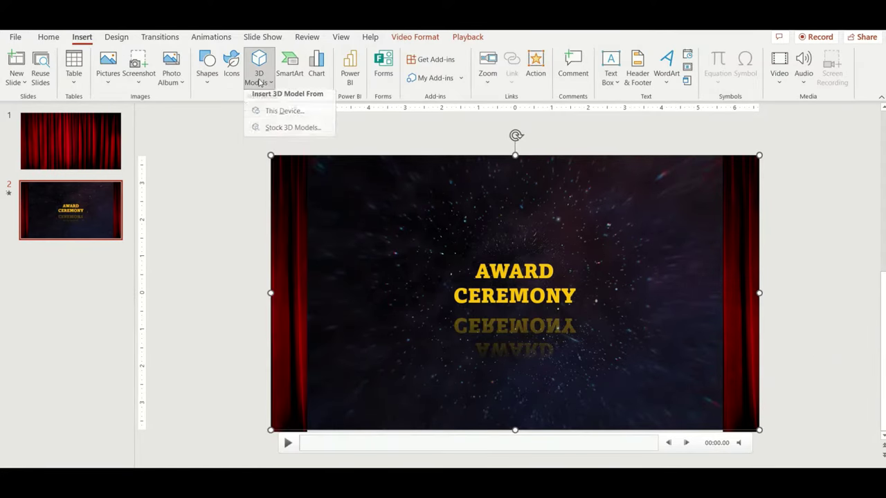
pyautogui.click(288, 133)
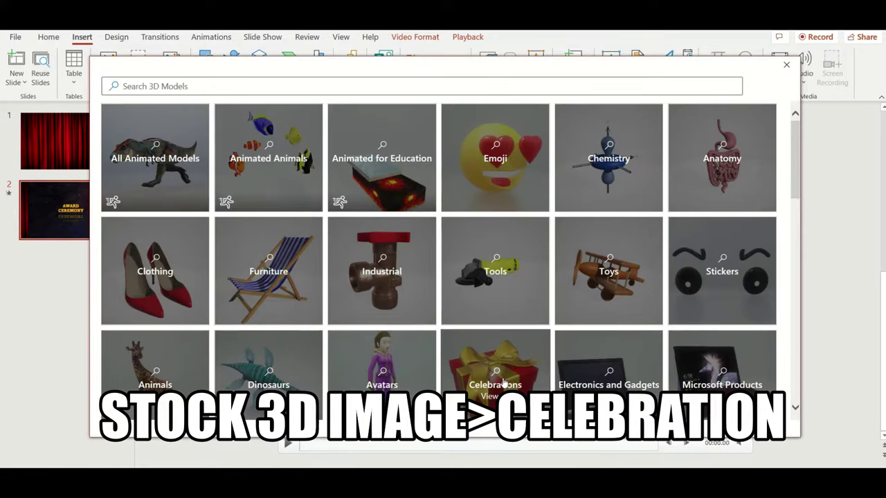
pyautogui.click(503, 384)
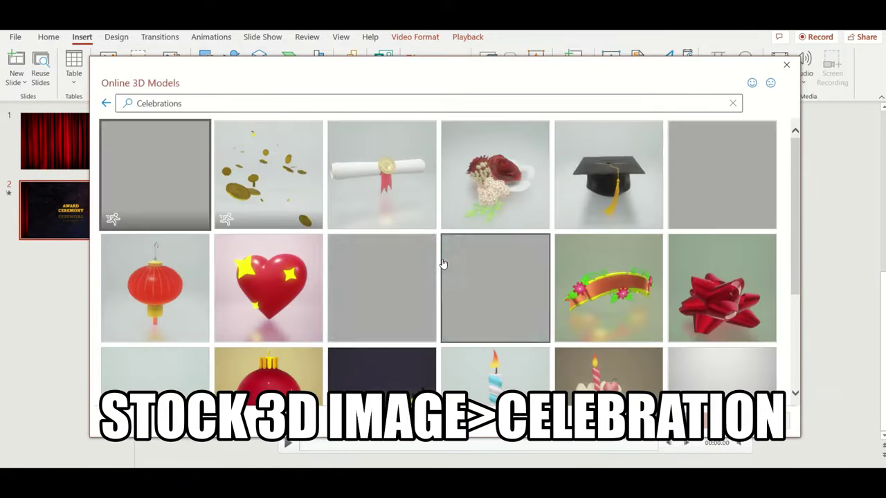
pyautogui.click(257, 168)
pyautogui.scroll(-1, 468, 303)
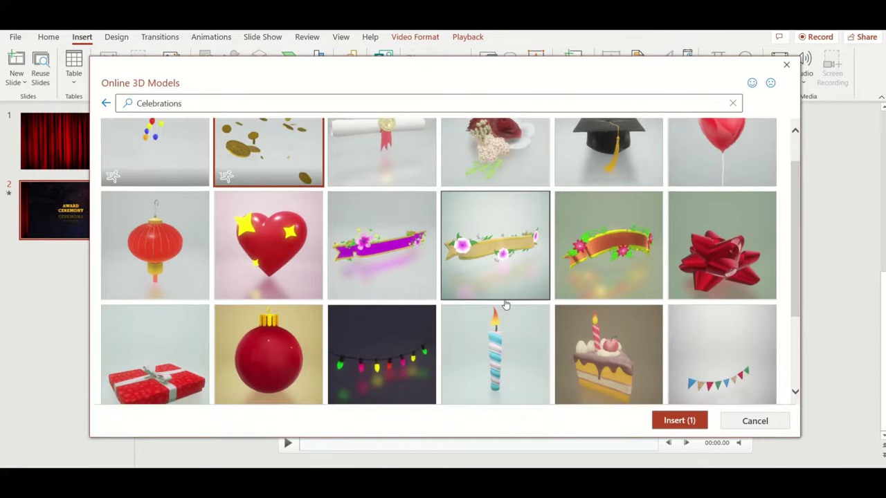
pyautogui.scroll(-2, 478, 303)
pyautogui.scroll(-1, 491, 305)
pyautogui.scroll(-1, 500, 299)
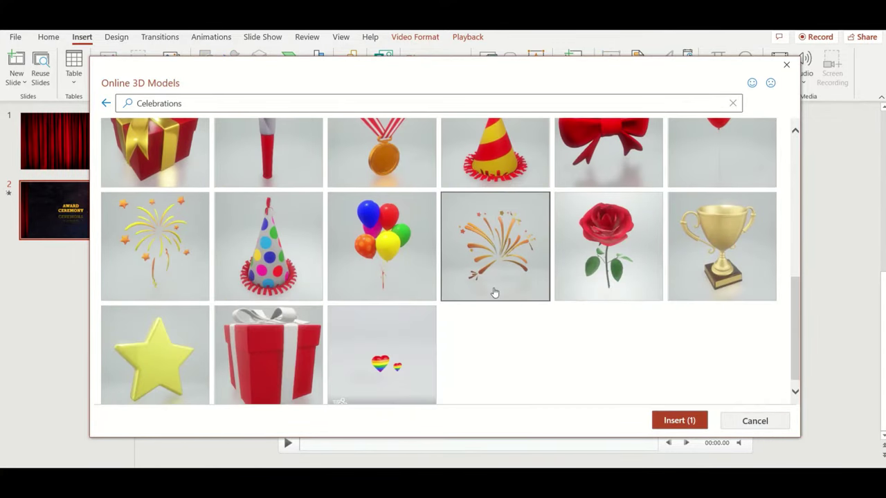
pyautogui.scroll(1, 494, 292)
pyautogui.scroll(2, 494, 292)
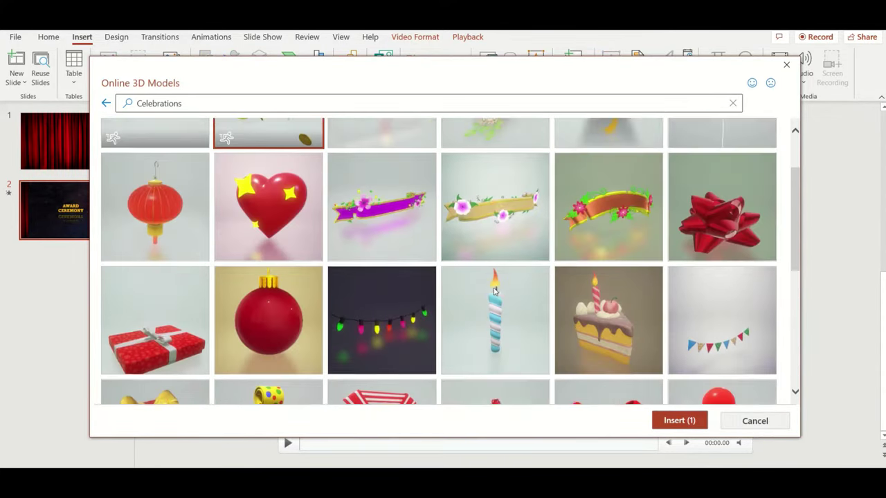
pyautogui.scroll(1, 494, 292)
pyautogui.scroll(-2, 494, 291)
pyautogui.scroll(-3, 494, 291)
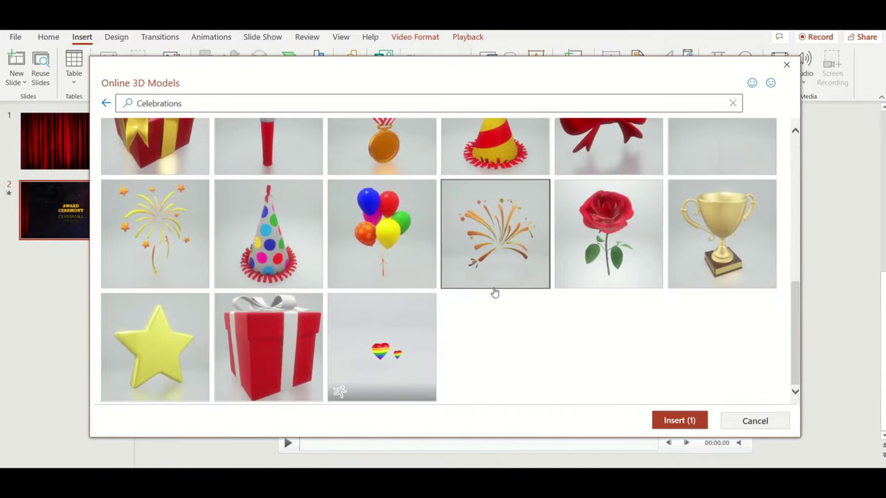
pyautogui.click(676, 421)
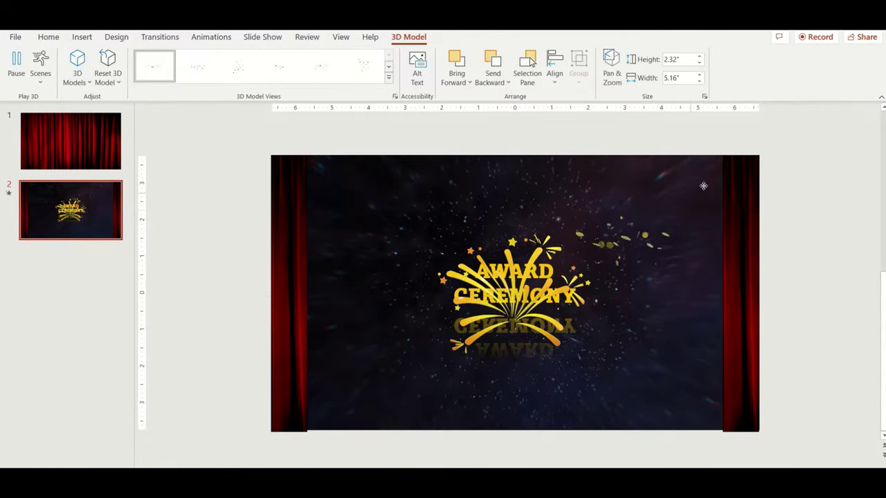
# Move the title down-right and the fireworks model up-left above it.
pyautogui.click(477, 251)
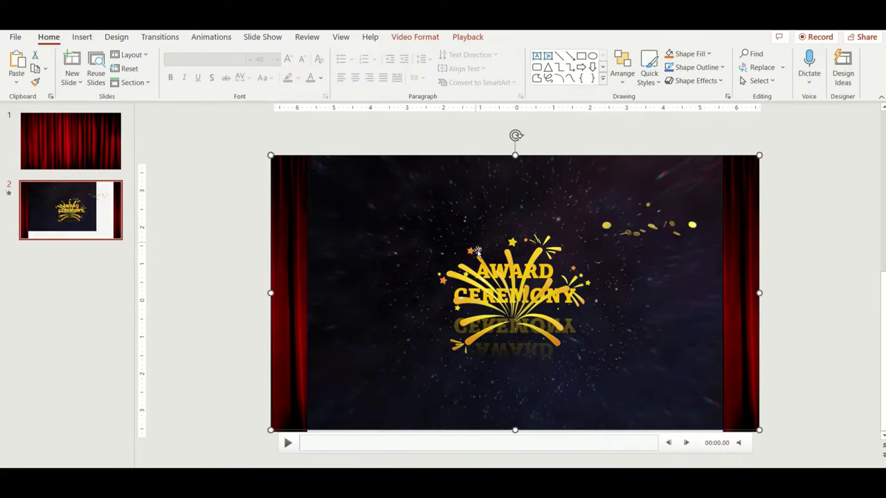
pyautogui.click(477, 250)
pyautogui.moveTo(476, 251); pyautogui.dragTo(522, 306)
pyautogui.click(486, 259)
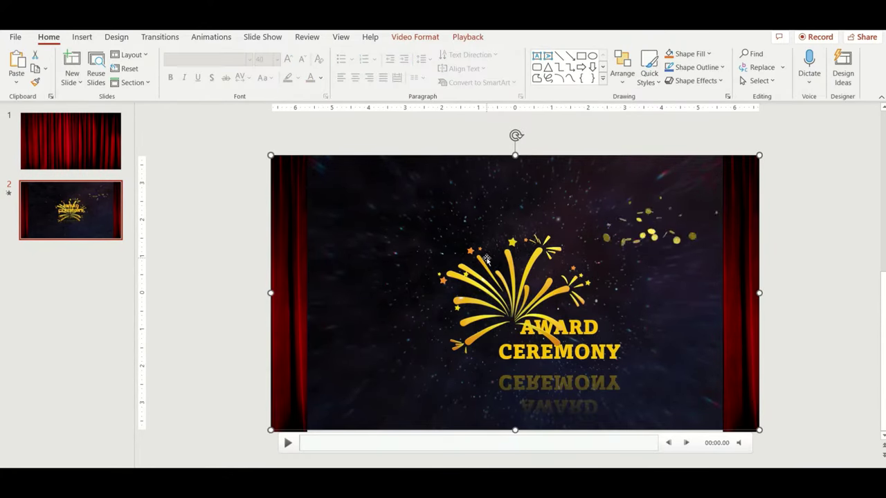
pyautogui.click(487, 259)
pyautogui.moveTo(486, 259); pyautogui.dragTo(409, 230)
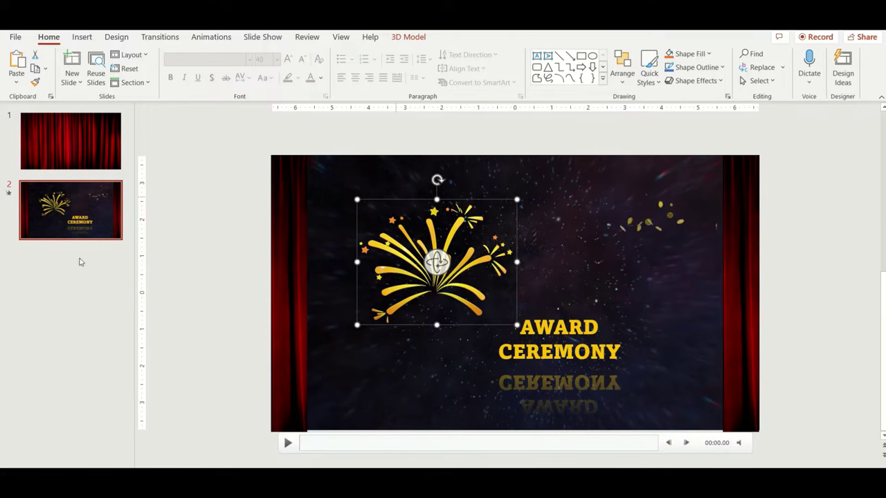
# Add a blank slide 3 after slide 2.
pyautogui.rightClick(80, 218)
pyautogui.click(86, 297)
pyautogui.click(83, 228)
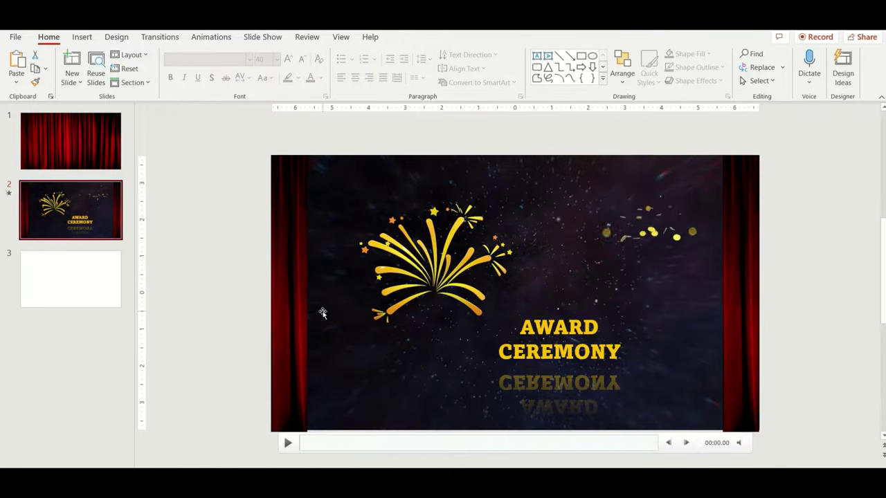
pyautogui.click(344, 332)
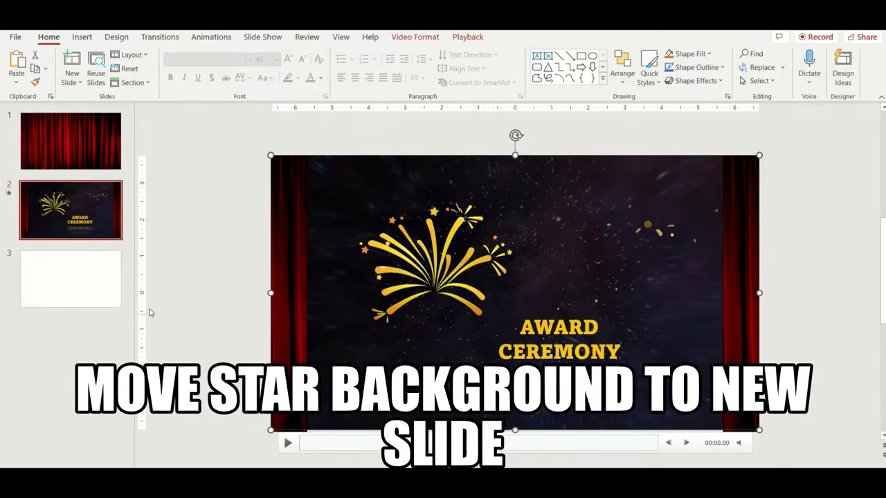
# Move the starry background video from slide 2 onto slide 3.
pyautogui.hotkey('ctrl', 'x')
pyautogui.click(108, 291)
pyautogui.hotkey('ctrl', 'v')
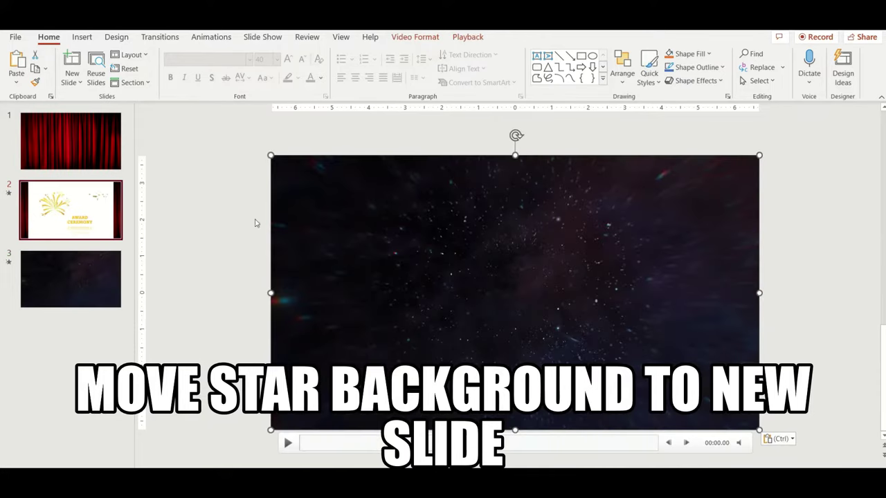
# Give slide 2 a solid black background.
pyautogui.rightClick(237, 263)
pyautogui.click(277, 380)
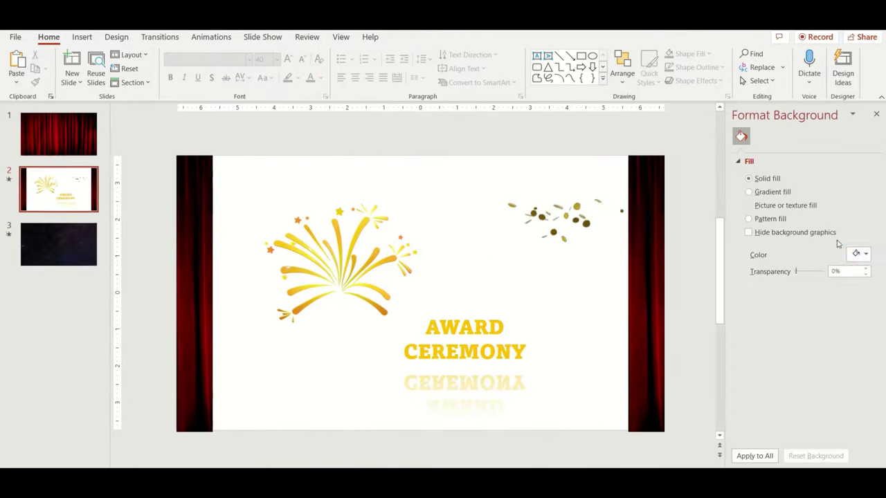
pyautogui.click(864, 254)
pyautogui.click(808, 297)
pyautogui.click(415, 263)
# Place fireworks at the top, the title beneath, and a fireworks copy below the title.
pyautogui.moveTo(457, 321); pyautogui.dragTo(554, 234)
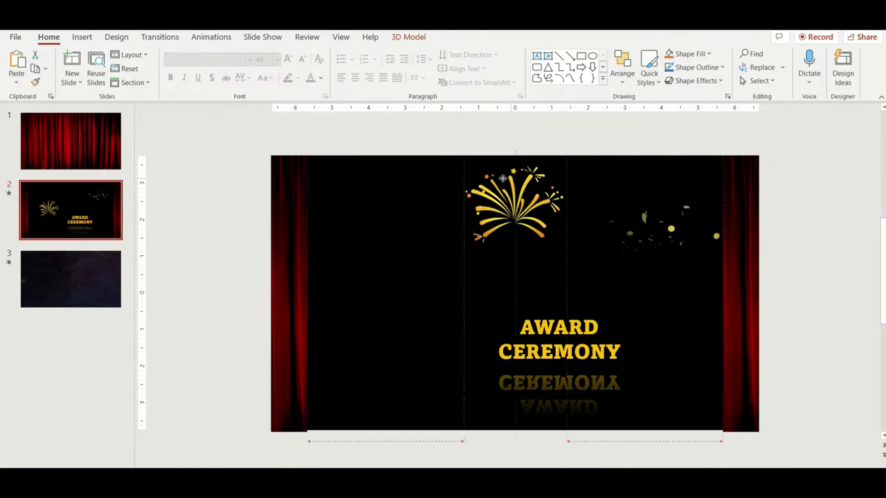
pyautogui.click(568, 342)
pyautogui.moveTo(567, 342); pyautogui.dragTo(500, 265)
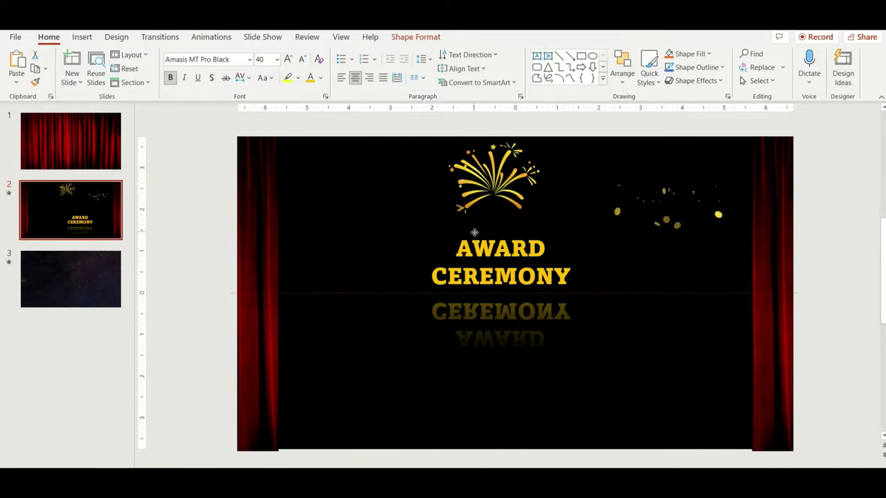
pyautogui.press('Escape')
pyautogui.moveTo(495, 176)
pyautogui.mouseDown()
pyautogui.moveTo(515, 407)
pyautogui.moveTo(511, 335)
pyautogui.mouseUp()
pyautogui.press('Escape')
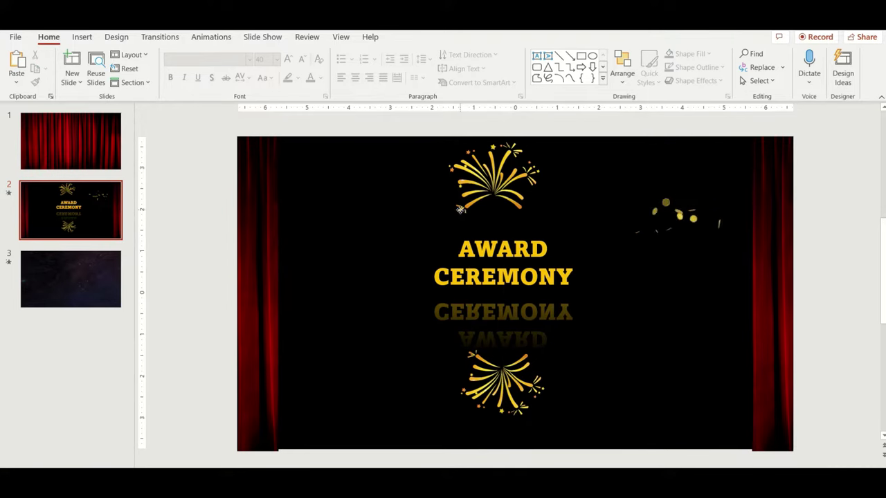
pyautogui.moveTo(477, 233); pyautogui.dragTo(476, 219)
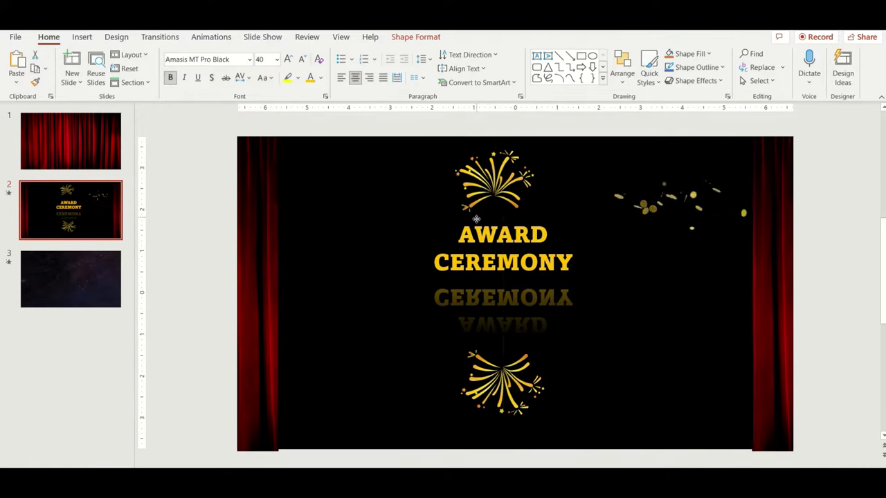
pyautogui.moveTo(528, 349); pyautogui.dragTo(528, 318)
pyautogui.click(572, 247)
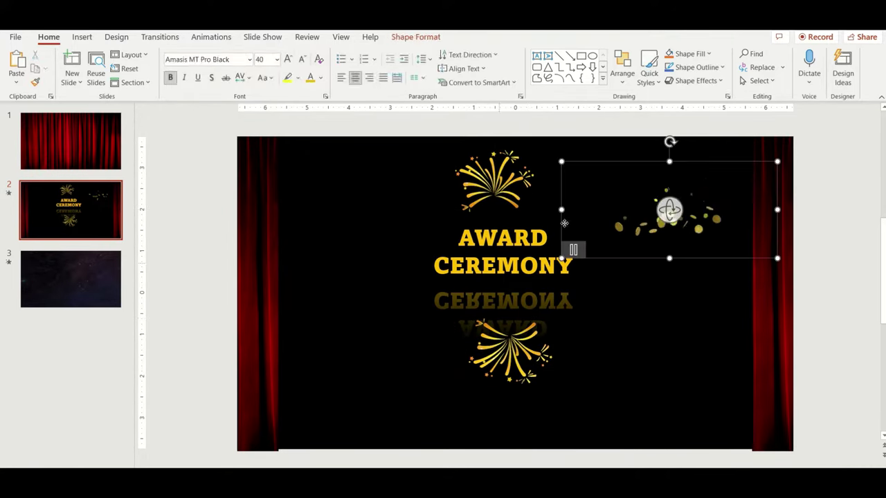
pyautogui.click(593, 241)
pyautogui.click(81, 36)
pyautogui.click(207, 73)
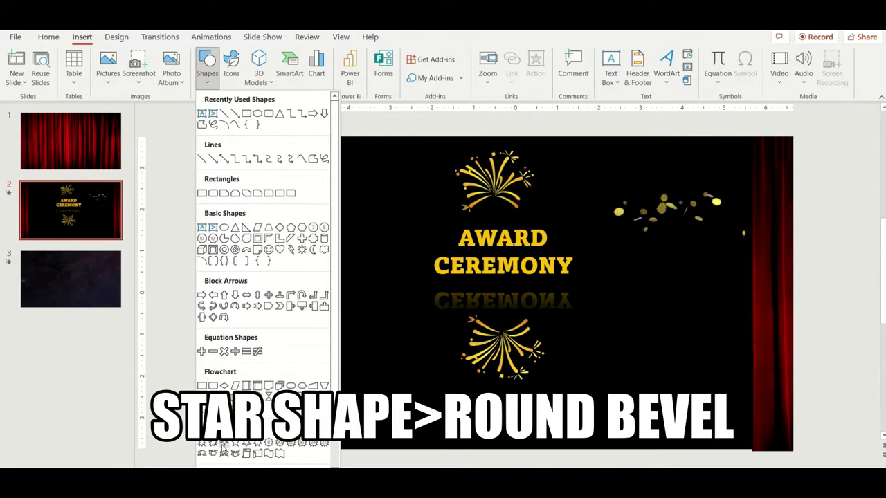
# Draw a four-pointed star with gold fill, no outline and a Round bevel.
pyautogui.click(234, 444)
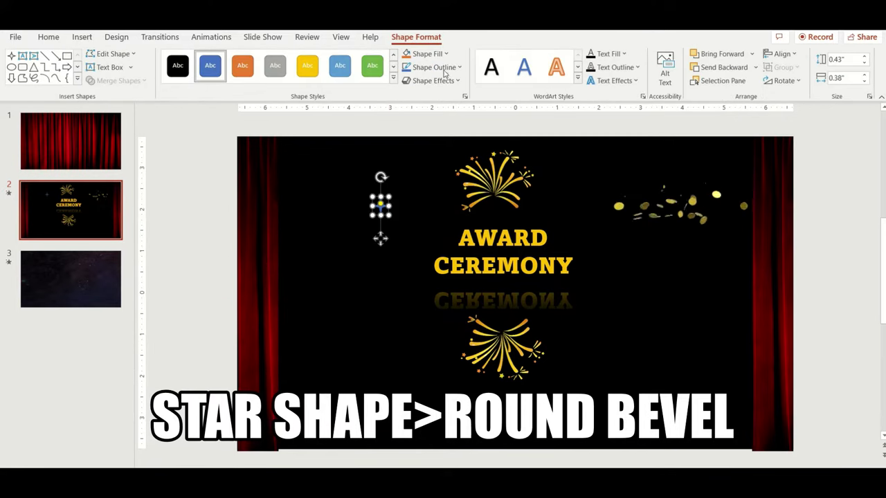
pyautogui.click(436, 54)
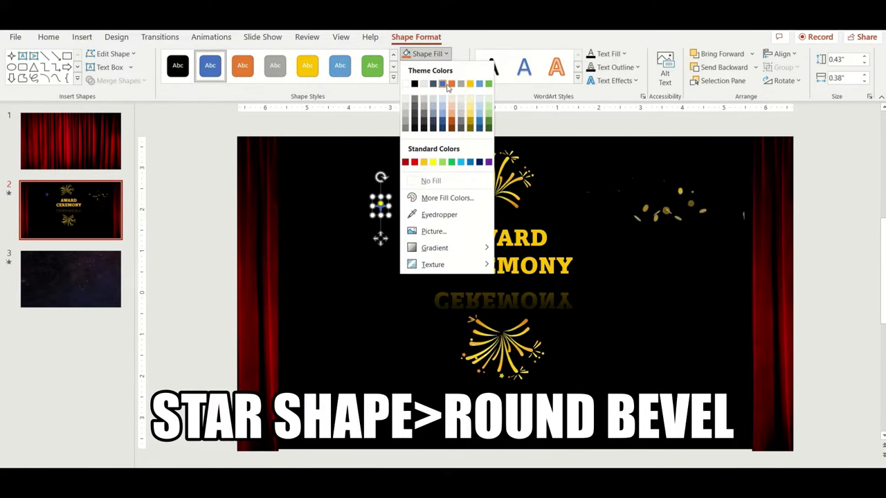
pyautogui.click(423, 162)
pyautogui.click(434, 68)
pyautogui.click(419, 193)
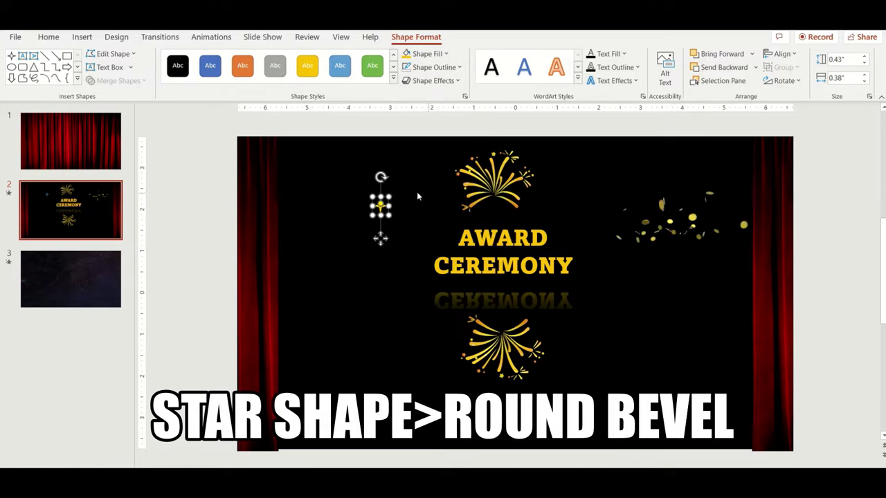
pyautogui.click(430, 82)
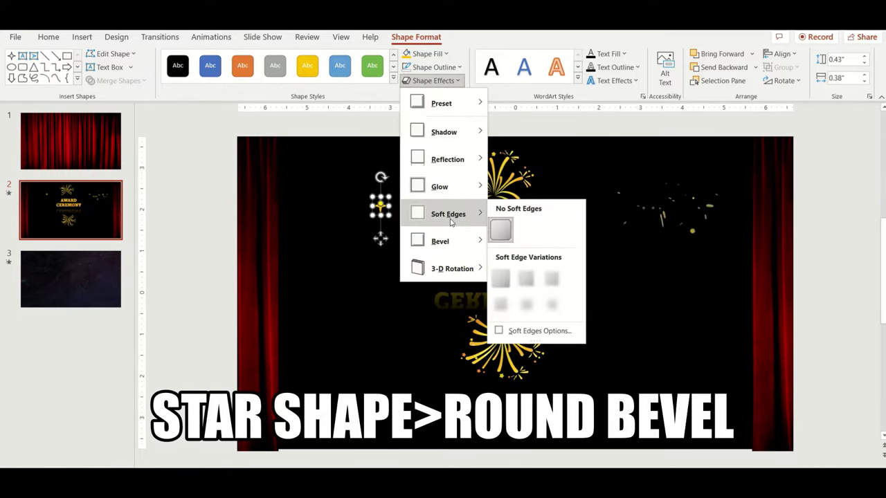
pyautogui.moveTo(448, 243)
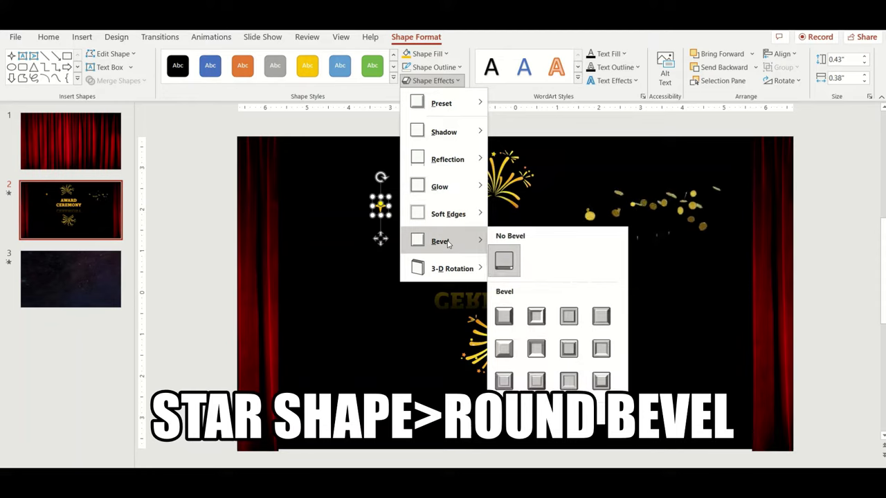
pyautogui.click(504, 317)
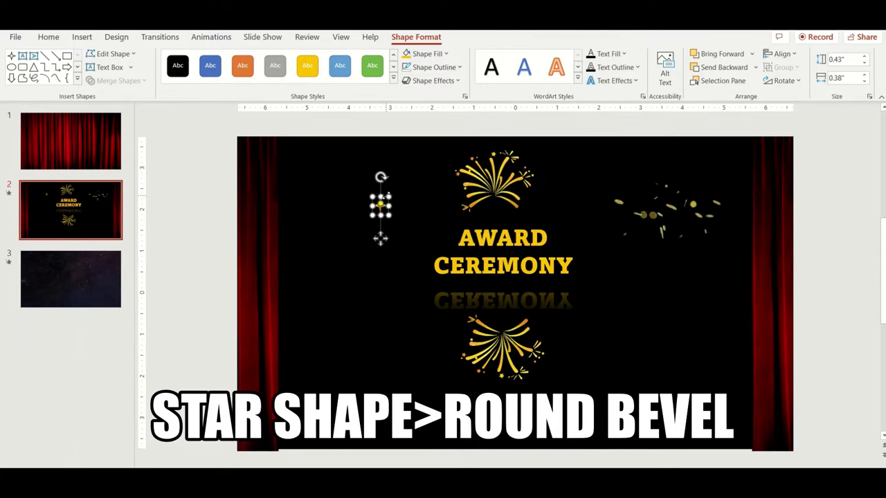
# Paste star copies around the title and fireworks, then group all stars together.
pyautogui.hotkey('ctrl', 'v')
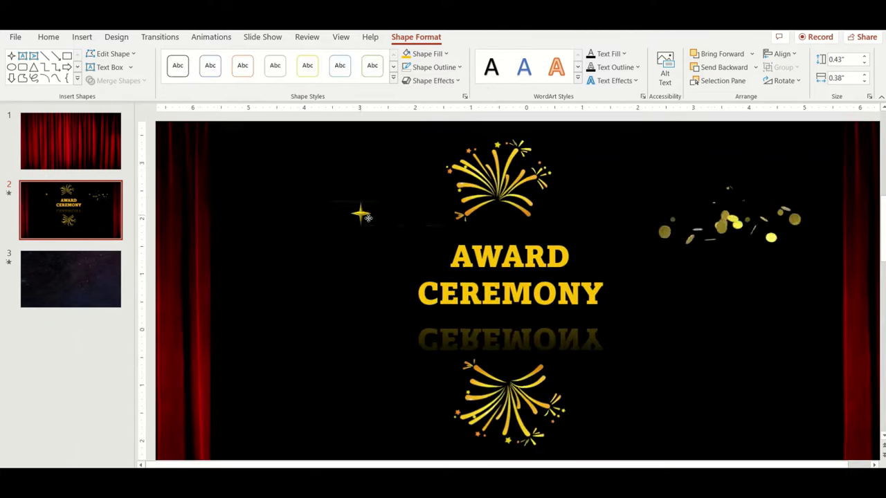
pyautogui.moveTo(663, 278); pyautogui.dragTo(656, 263)
pyautogui.hotkey('ctrl', 'v')
pyautogui.moveTo(657, 272)
pyautogui.mouseDown()
pyautogui.moveTo(681, 308)
pyautogui.moveTo(674, 374)
pyautogui.mouseUp()
pyautogui.hotkey('ctrl', 'v')
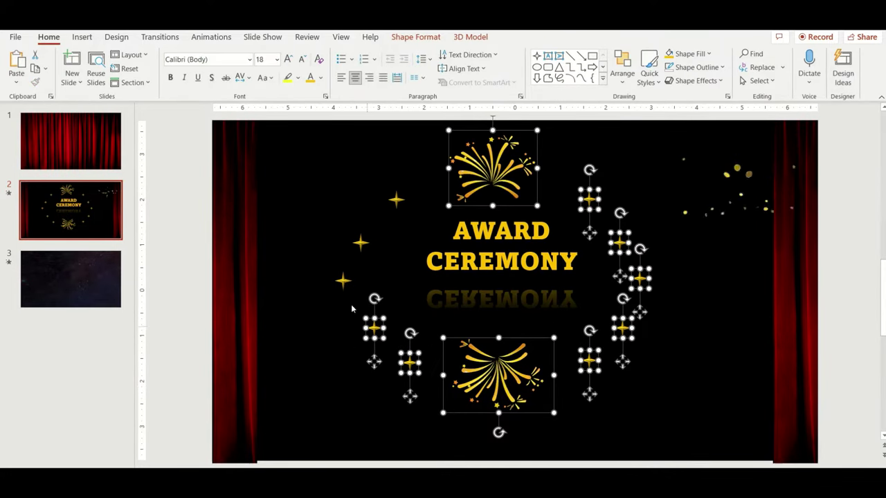
pyautogui.rightClick(401, 201)
pyautogui.moveTo(443, 282)
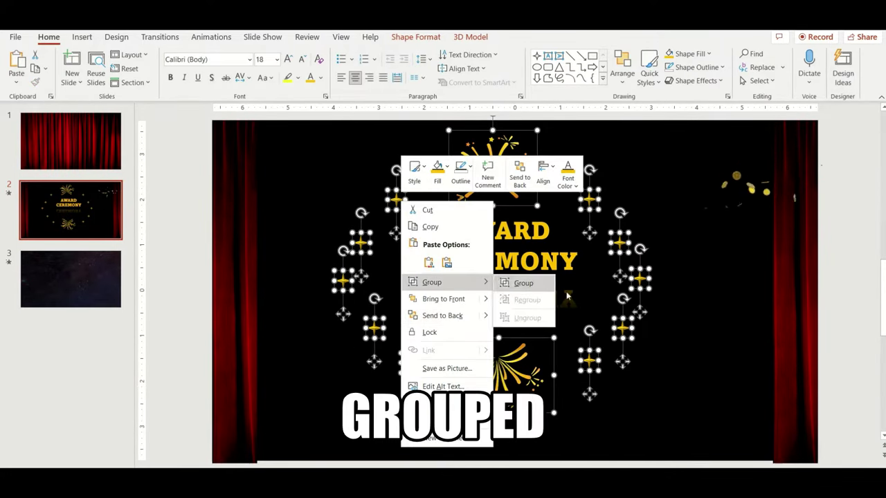
pyautogui.click(545, 284)
pyautogui.click(780, 147)
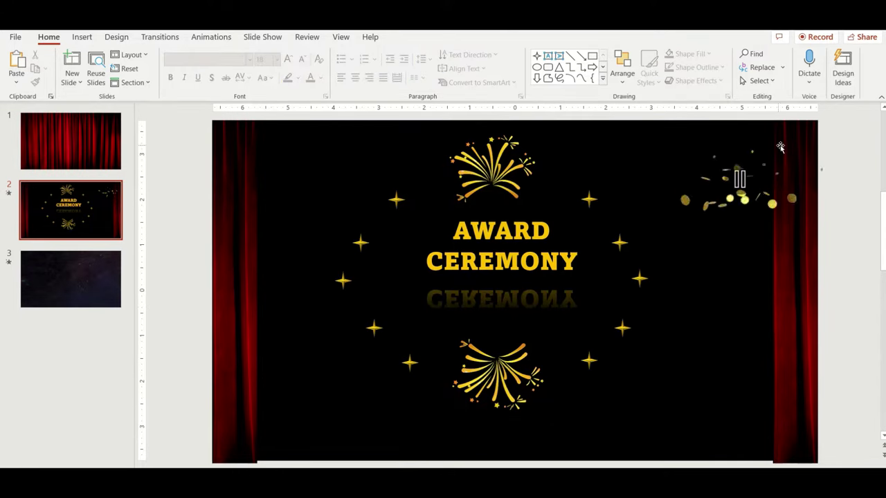
# Draw a thin rectangle bar with gold fill, no outline and a Divot bevel.
pyautogui.click(269, 114)
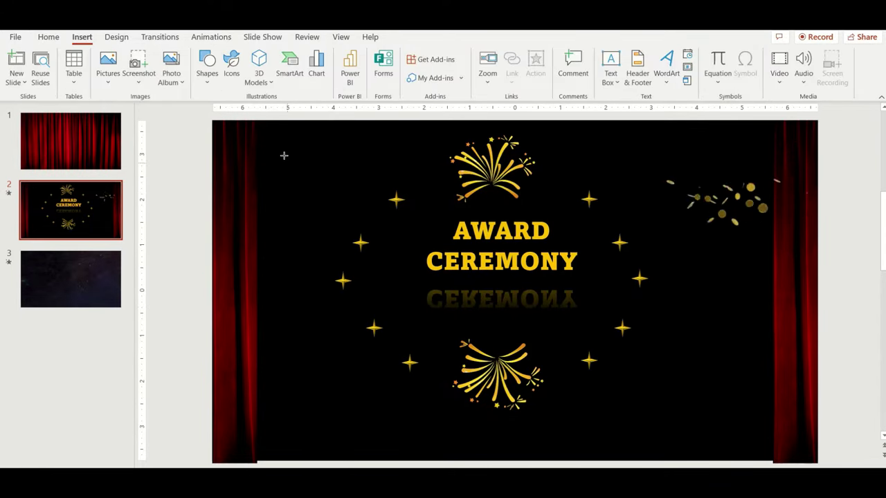
pyautogui.moveTo(345, 423)
pyautogui.mouseDown()
pyautogui.moveTo(593, 430)
pyautogui.moveTo(568, 427)
pyautogui.mouseUp()
pyautogui.moveTo(456, 426); pyautogui.dragTo(332, 150)
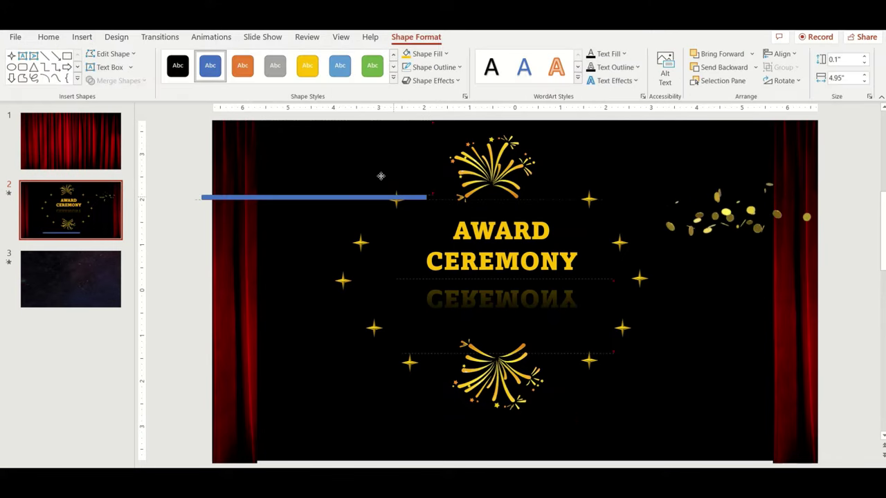
pyautogui.click(434, 80)
pyautogui.click(431, 53)
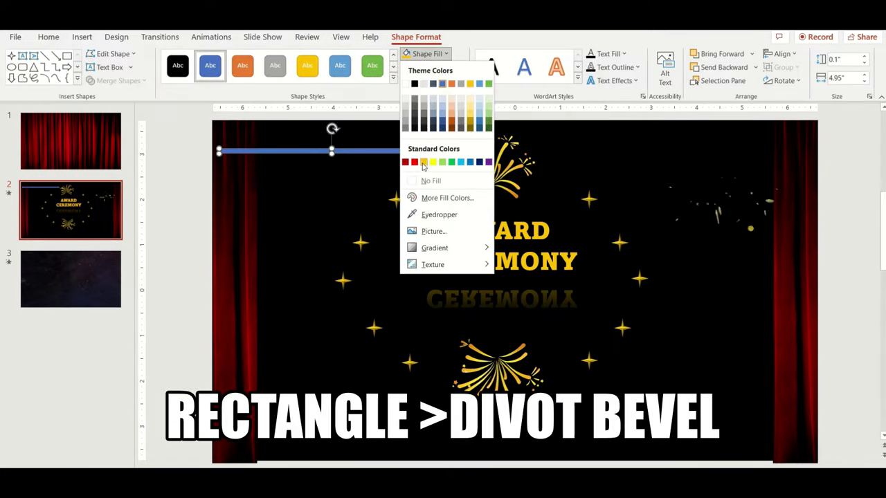
pyautogui.click(423, 160)
pyautogui.click(434, 67)
pyautogui.click(428, 196)
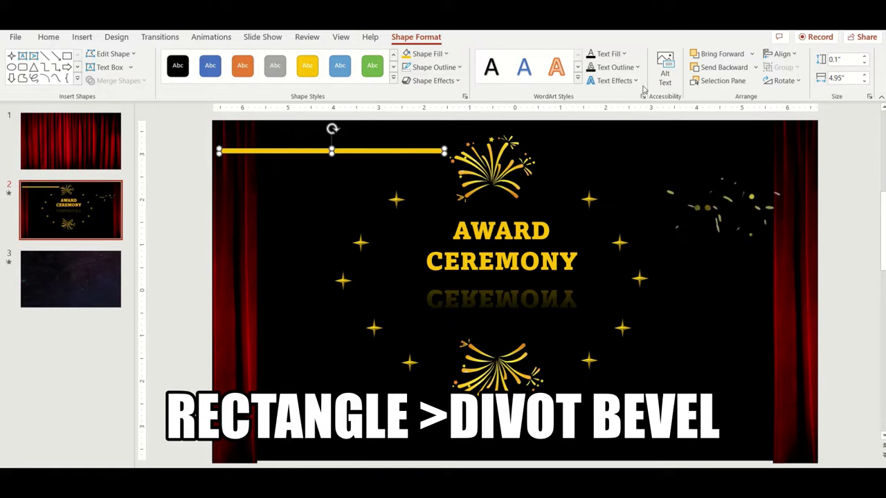
pyautogui.click(433, 81)
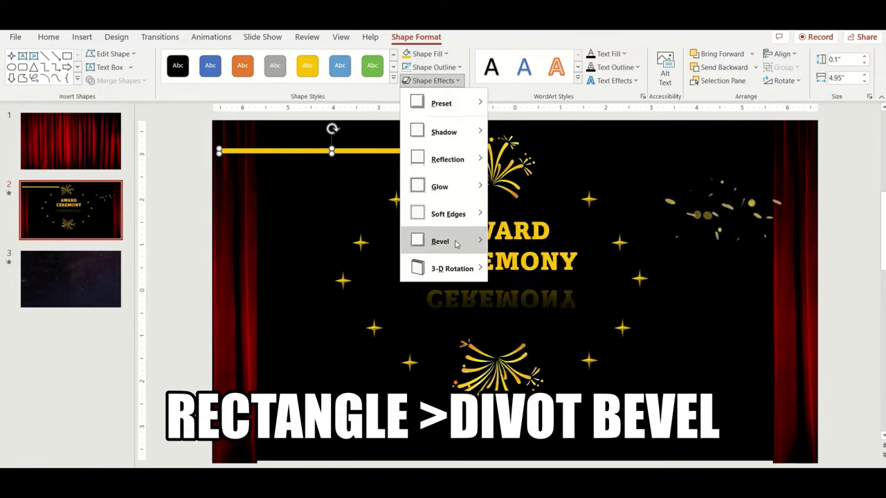
pyautogui.moveTo(455, 244)
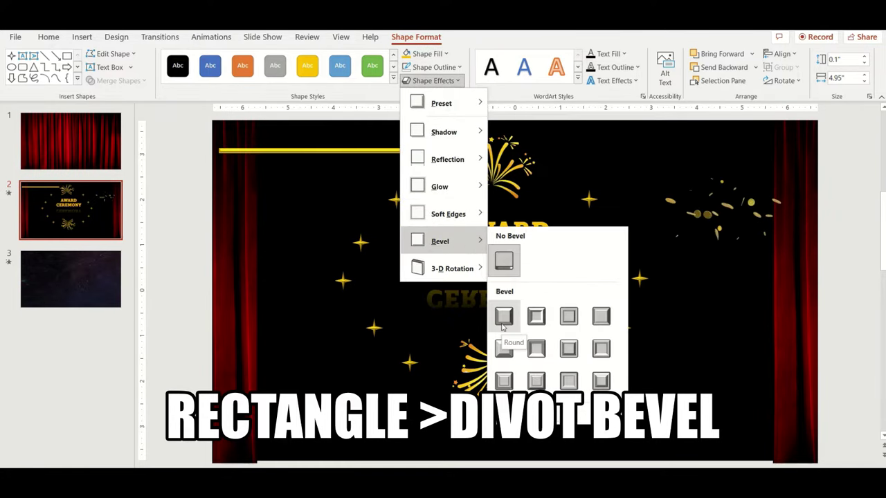
pyautogui.click(503, 380)
# Shorten the bar above AWARD to title width and place a copy below CEREMONY.
pyautogui.moveTo(378, 153); pyautogui.dragTo(477, 203)
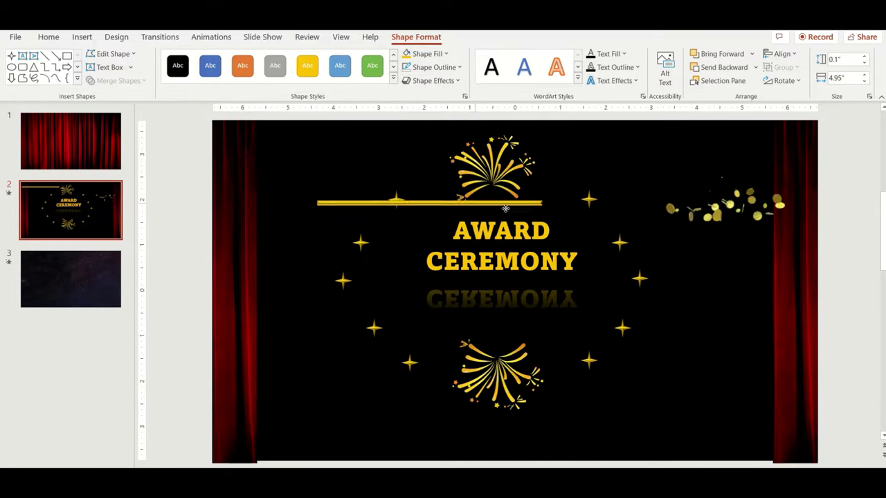
pyautogui.moveTo(316, 200); pyautogui.dragTo(385, 200)
pyautogui.moveTo(512, 212)
pyautogui.mouseDown()
pyautogui.moveTo(554, 212)
pyautogui.moveTo(557, 283)
pyautogui.mouseUp()
pyautogui.press('Escape')
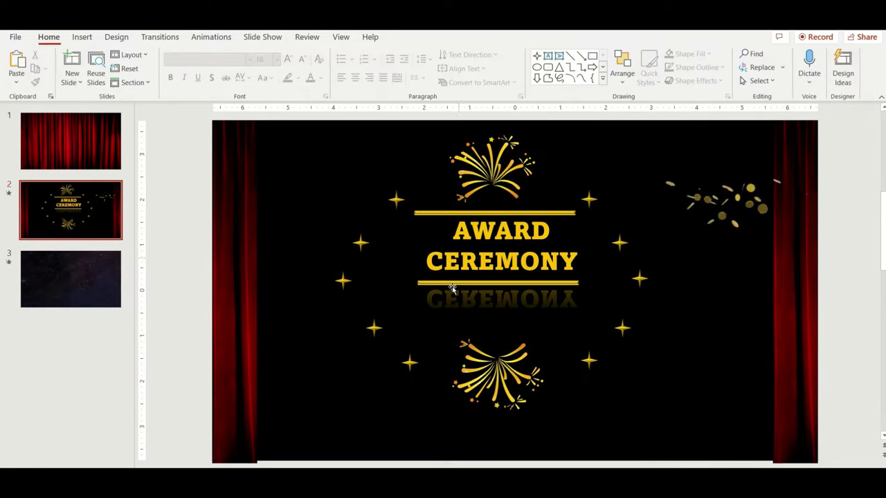
pyautogui.moveTo(501, 261); pyautogui.dragTo(501, 279)
pyautogui.click(471, 128)
# Add an Arrive animation to the gold shower model, With Previous, 2-second delay.
pyautogui.click(211, 37)
pyautogui.click(720, 208)
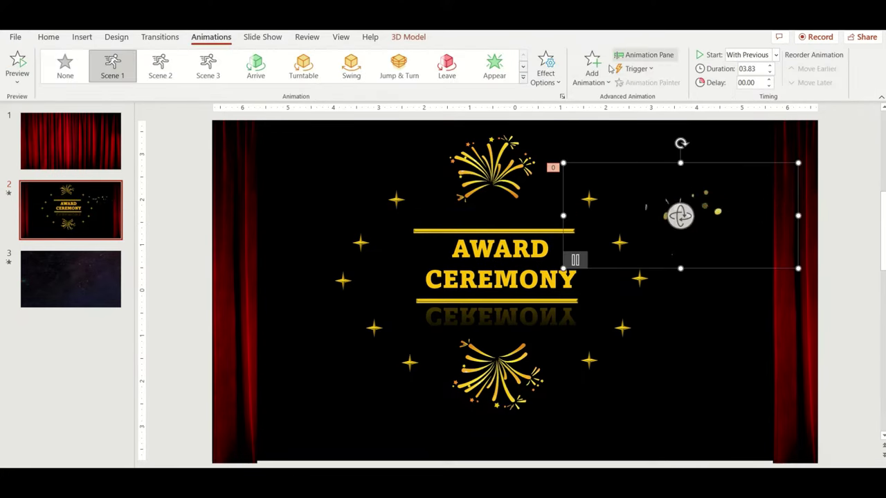
pyautogui.click(644, 55)
pyautogui.click(582, 83)
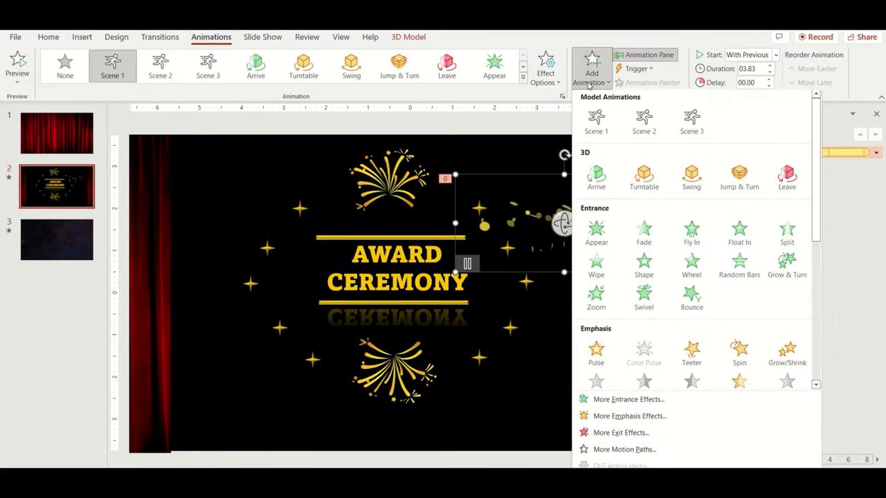
pyautogui.click(594, 181)
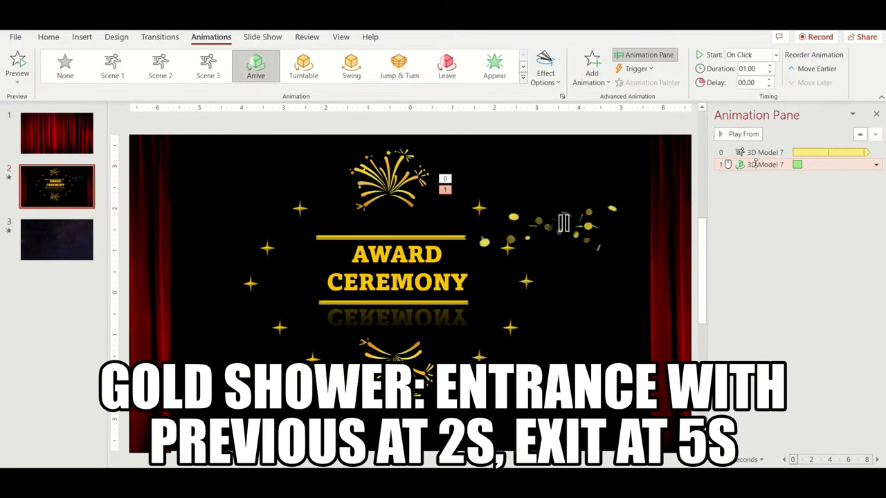
pyautogui.click(762, 55)
pyautogui.click(747, 77)
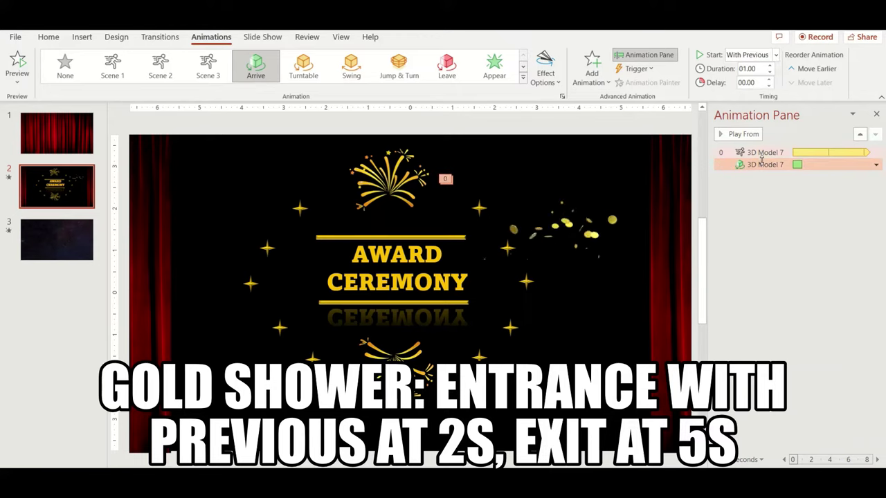
pyautogui.keyDown('shift'); pyautogui.click(764, 163); pyautogui.keyUp('shift')
pyautogui.write('02')
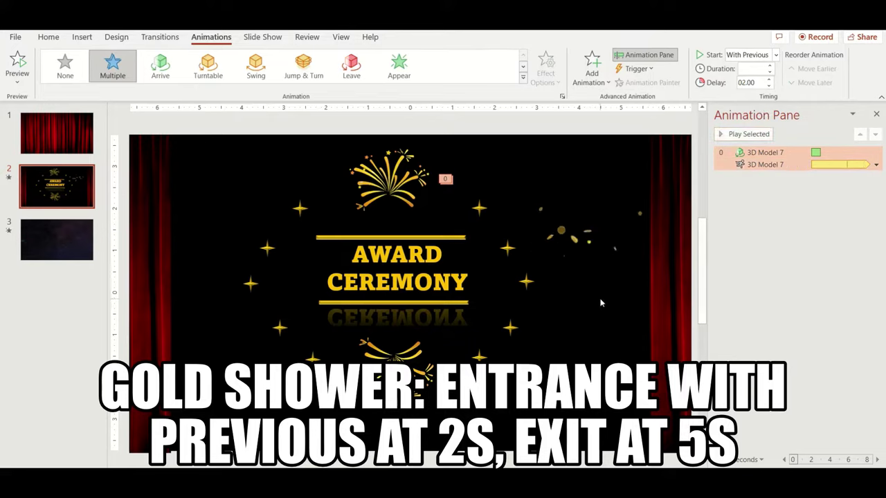
pyautogui.click(621, 303)
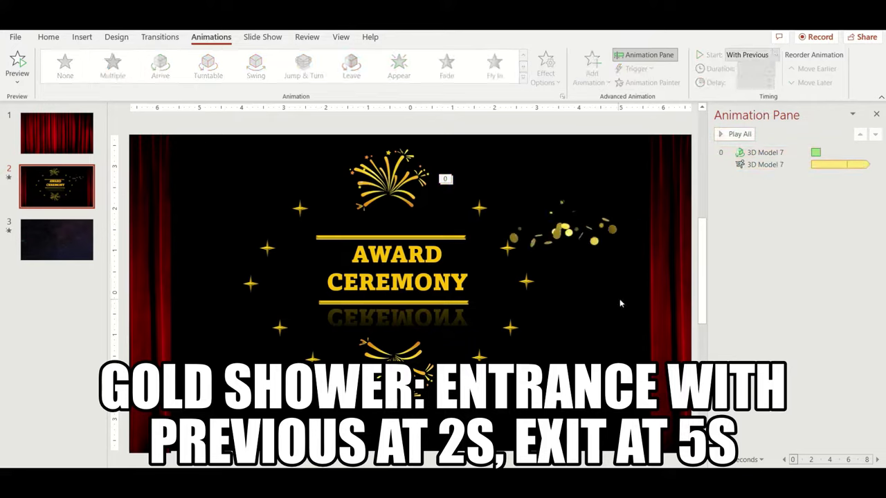
pyautogui.click(761, 165)
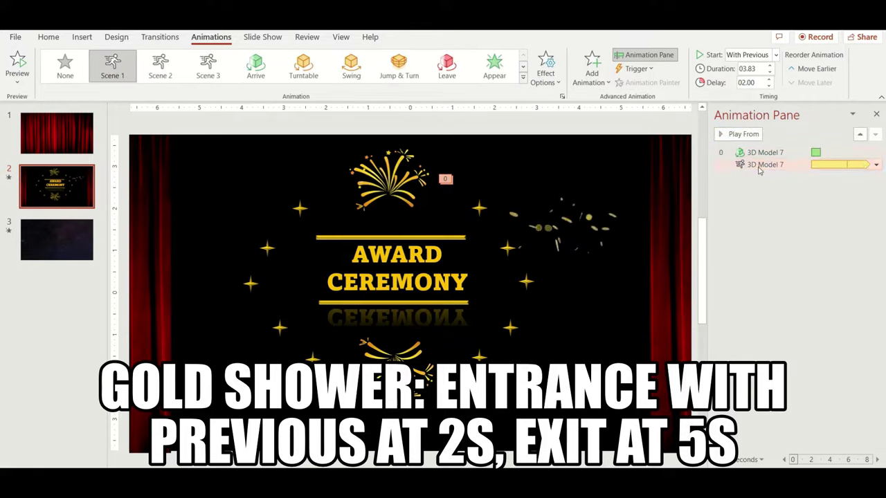
# Add a Leave exit animation to the gold shower, With Previous, 5-second delay.
pyautogui.click(592, 82)
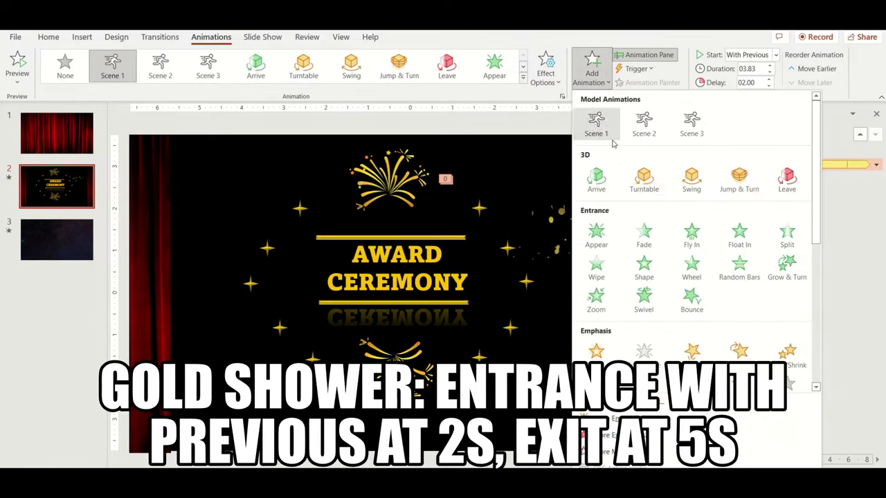
pyautogui.click(789, 180)
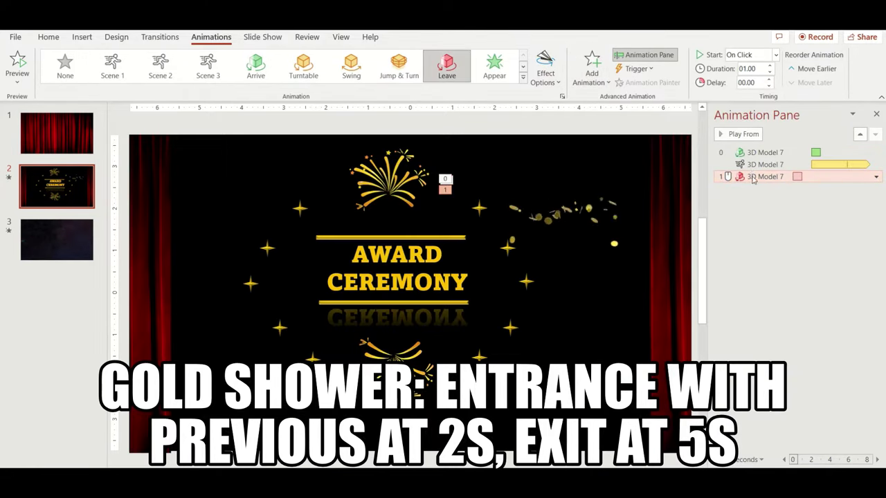
pyautogui.click(775, 55)
pyautogui.click(751, 81)
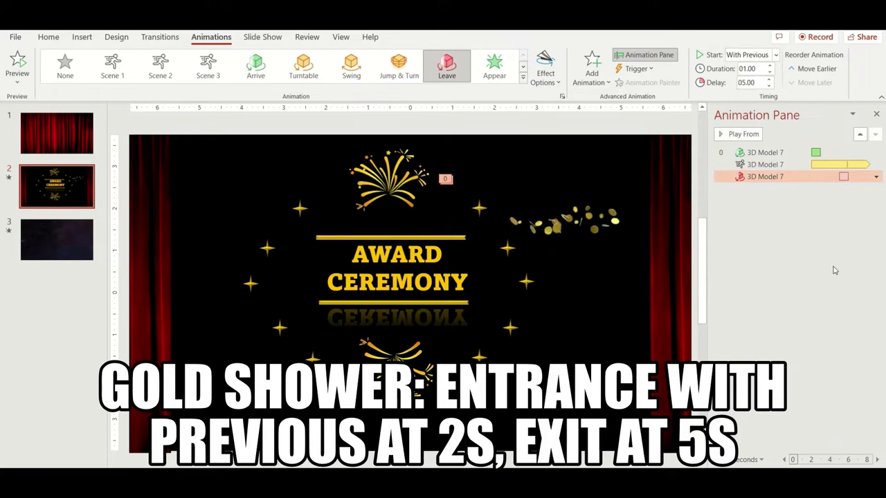
pyautogui.click(613, 235)
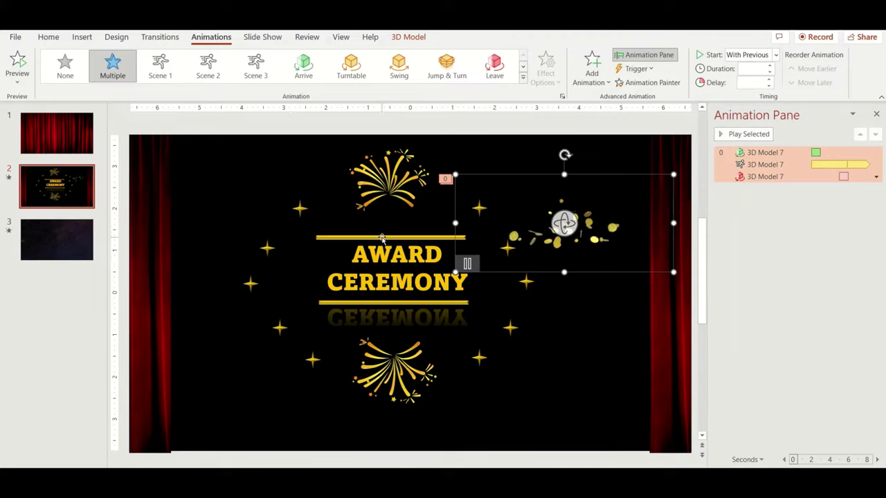
pyautogui.click(389, 256)
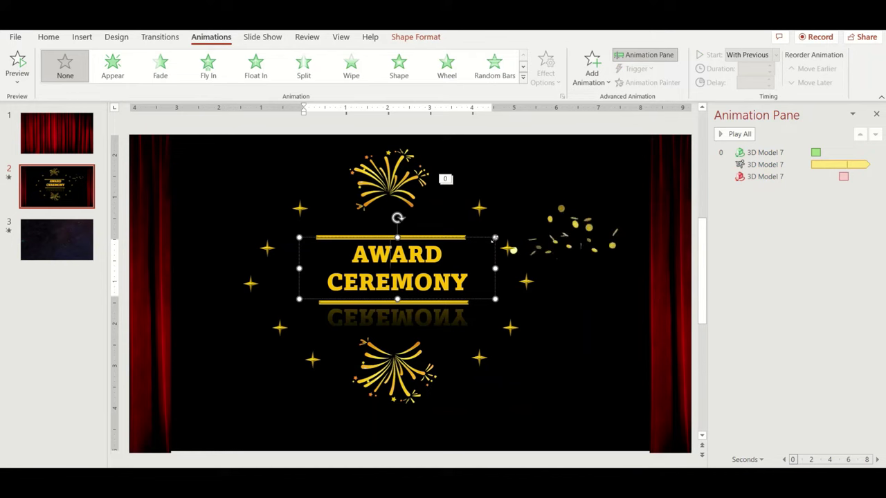
# Give the AWARD CEREMONY title a Basic Swivel entrance that starts With Previous.
pyautogui.click(483, 241)
pyautogui.click(592, 68)
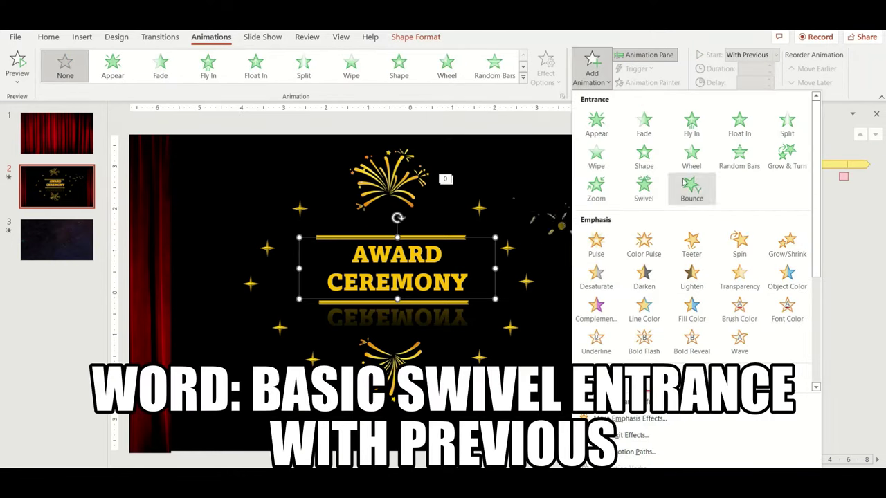
pyautogui.click(627, 402)
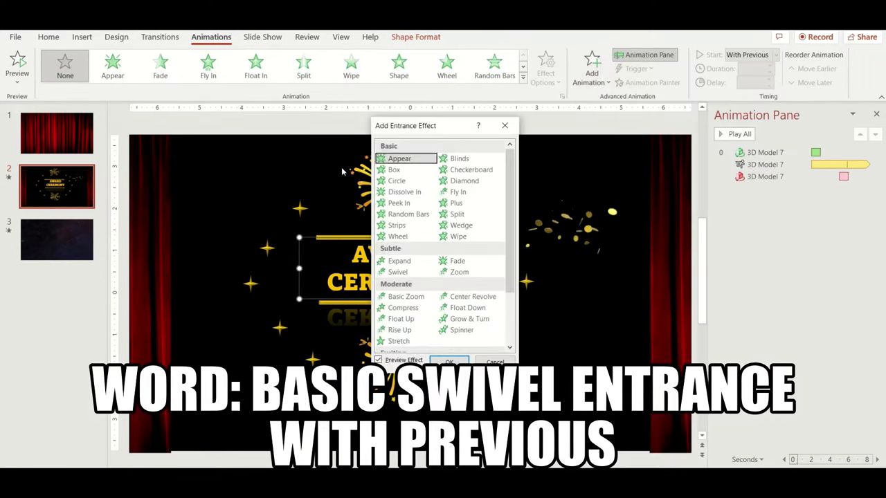
pyautogui.moveTo(400, 130); pyautogui.dragTo(596, 144)
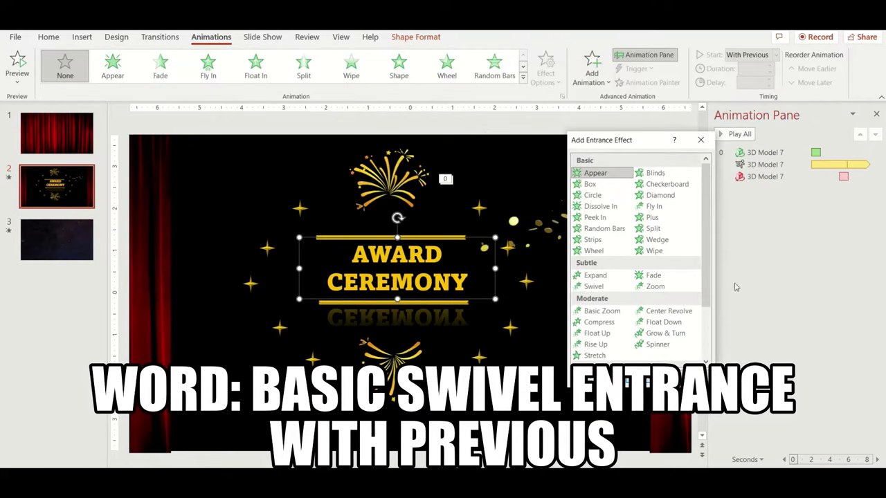
pyautogui.scroll(-2, 696, 287)
pyautogui.scroll(-1, 695, 287)
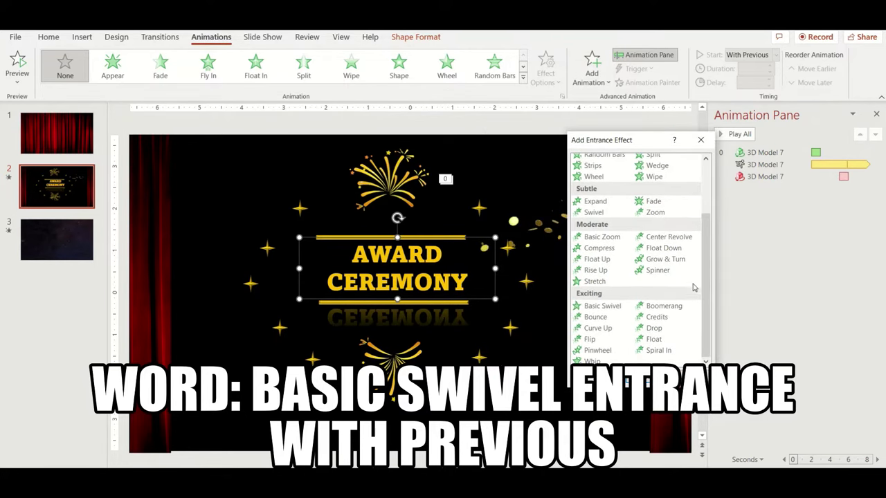
pyautogui.click(600, 307)
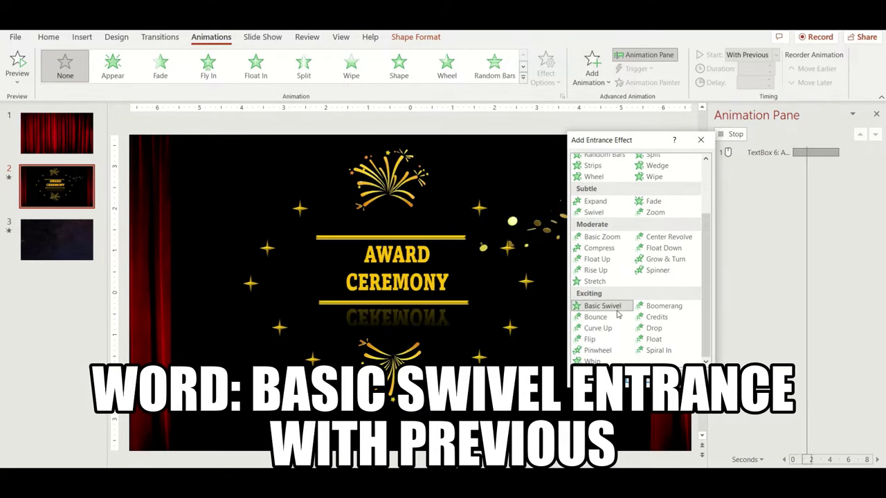
pyautogui.click(647, 400)
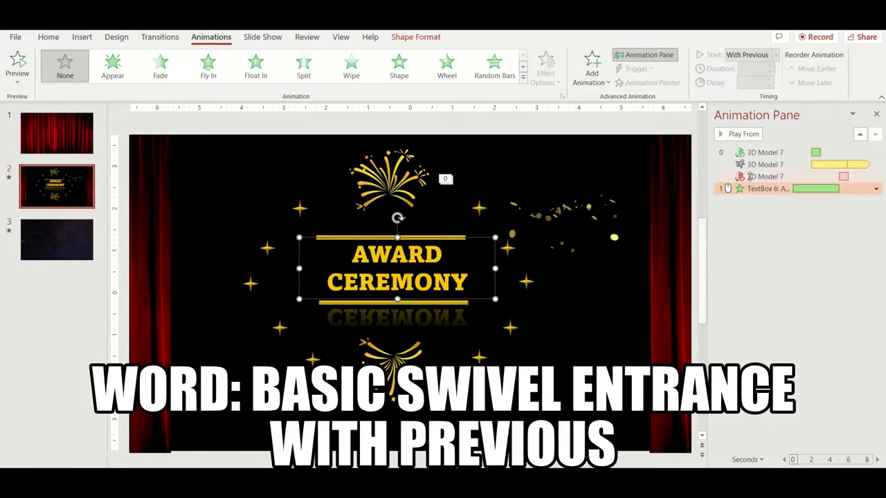
pyautogui.click(776, 54)
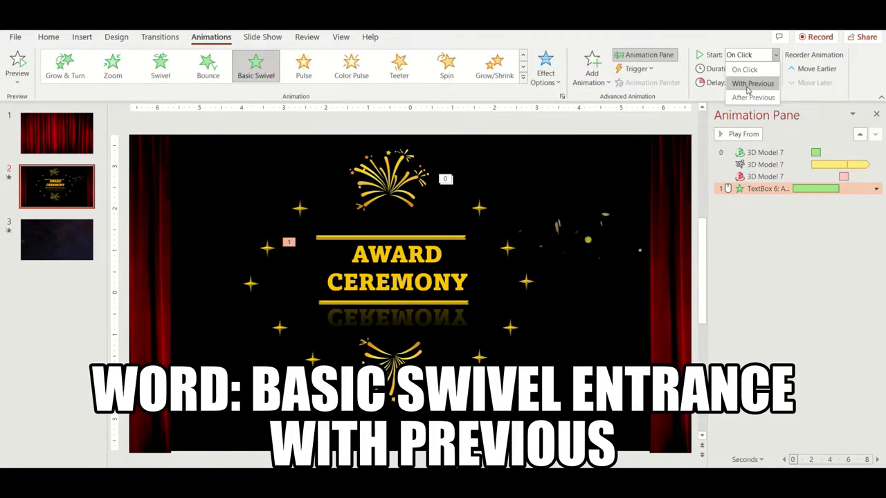
pyautogui.click(751, 83)
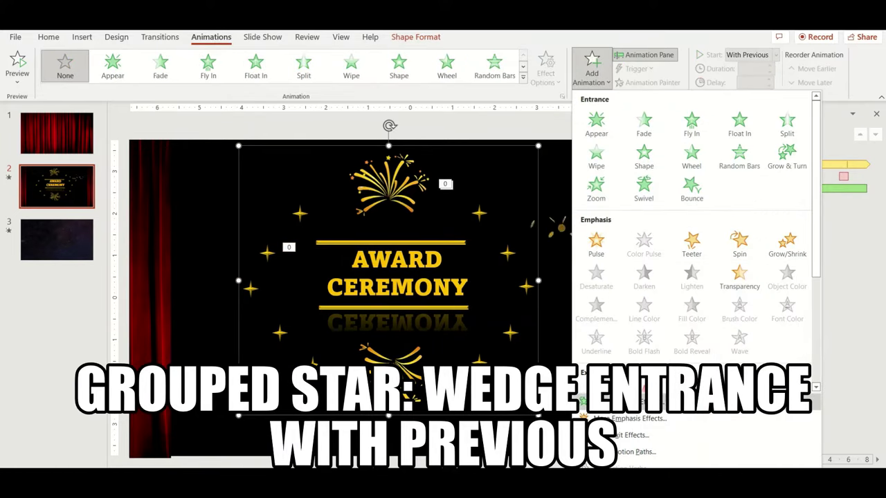
# Add a Wedge entrance to the star group.
pyautogui.click(622, 402)
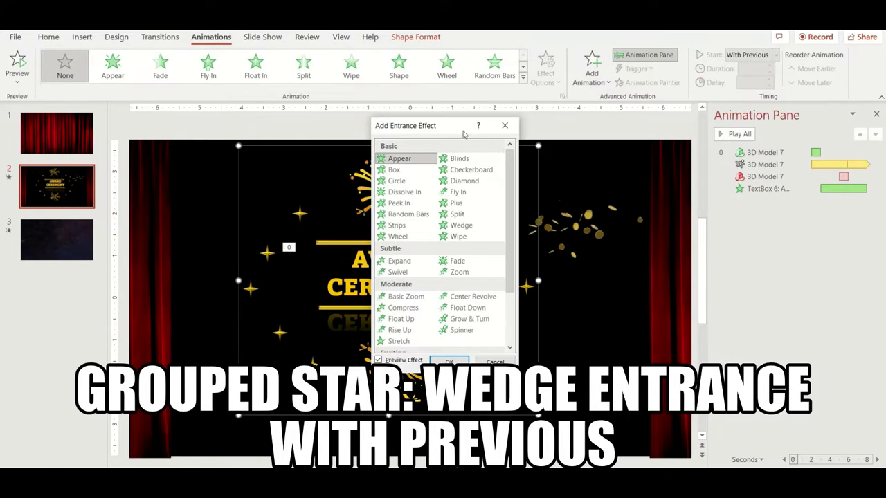
pyautogui.moveTo(464, 134); pyautogui.dragTo(735, 155)
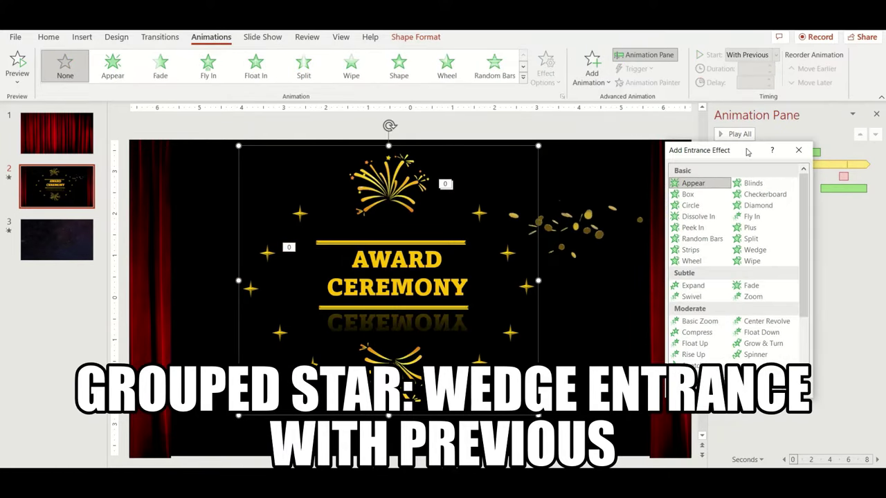
pyautogui.click(729, 245)
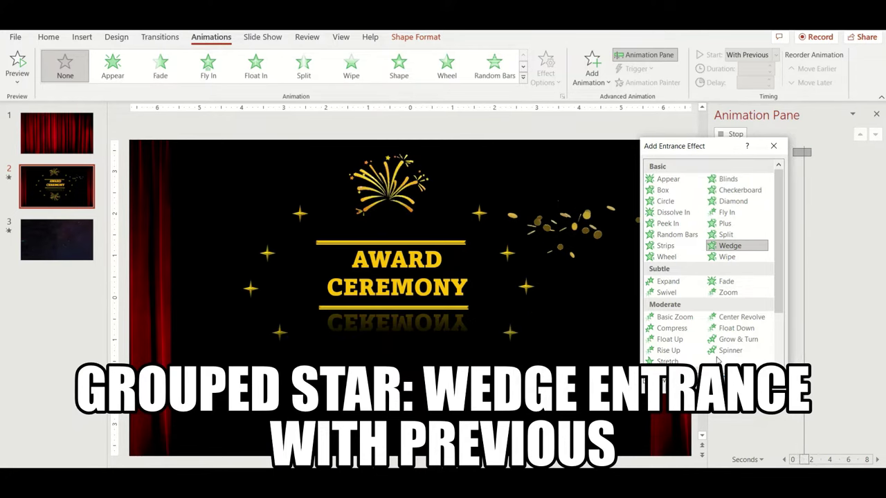
pyautogui.click(720, 385)
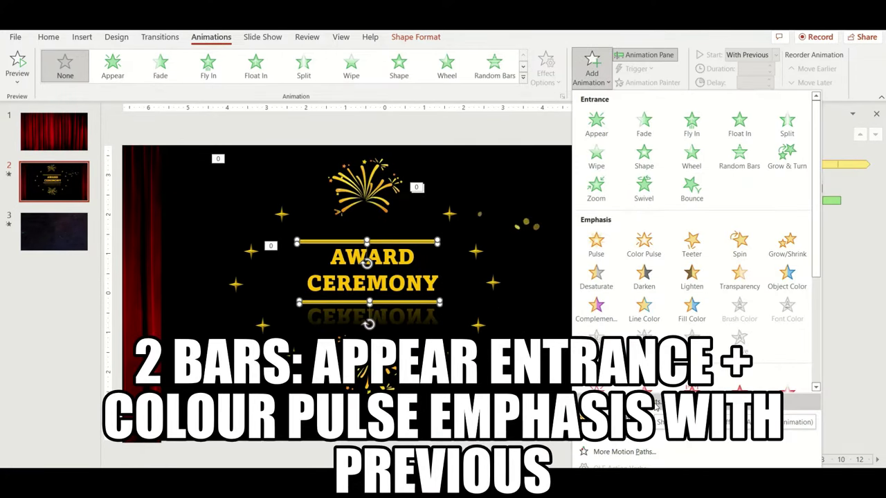
# Give both gold bars an Appear entrance, With Previous, delayed 3 seconds.
pyautogui.click(655, 405)
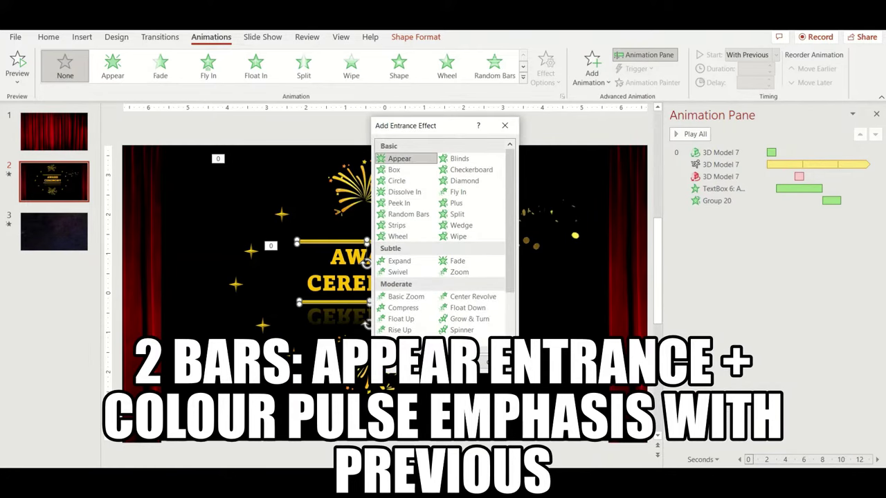
pyautogui.press('Return')
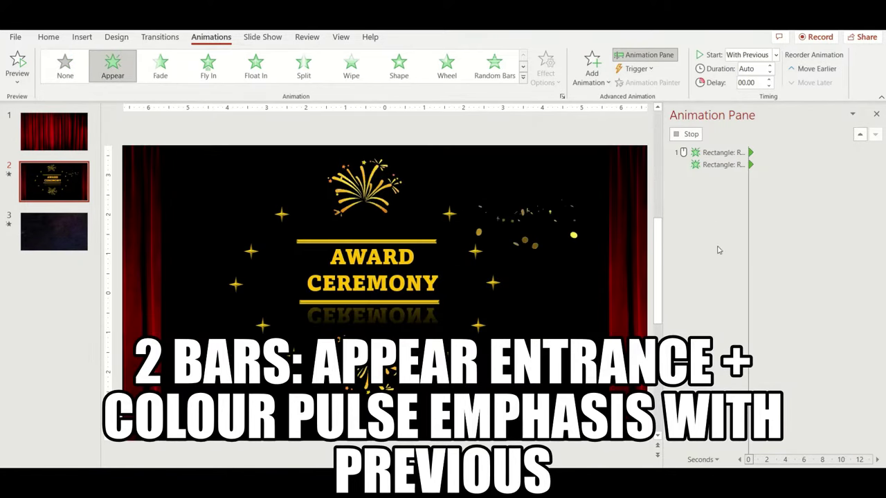
pyautogui.click(723, 213)
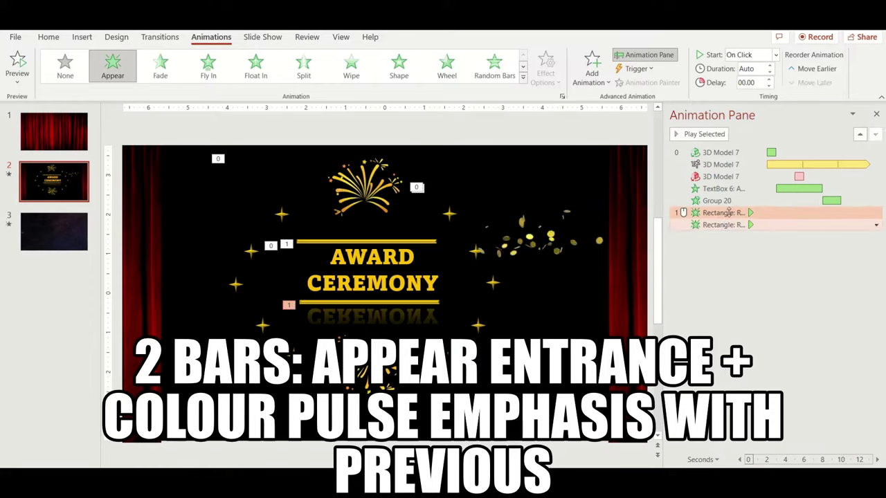
pyautogui.moveTo(728, 213)
pyautogui.mouseDown()
pyautogui.moveTo(728, 201)
pyautogui.moveTo(772, 200)
pyautogui.mouseUp()
pyautogui.click(775, 55)
pyautogui.click(747, 84)
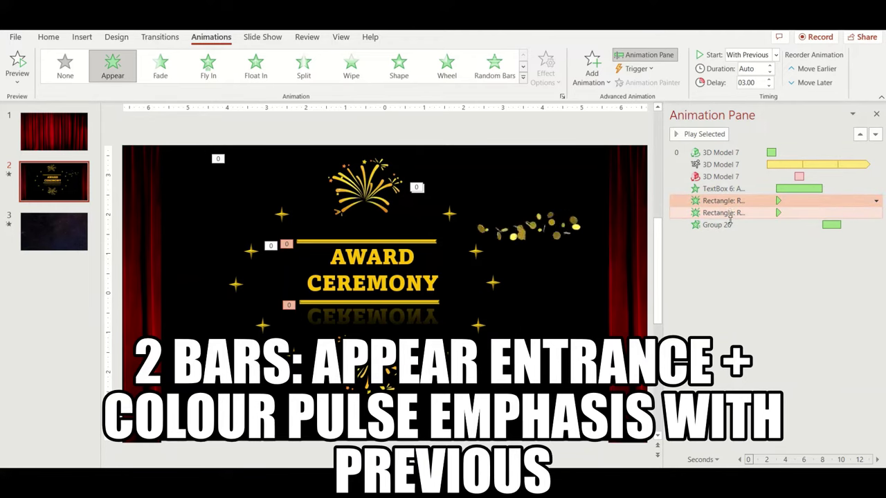
# Add a Color Pulse emphasis to both bars, With Previous, delayed 3 seconds.
pyautogui.click(592, 67)
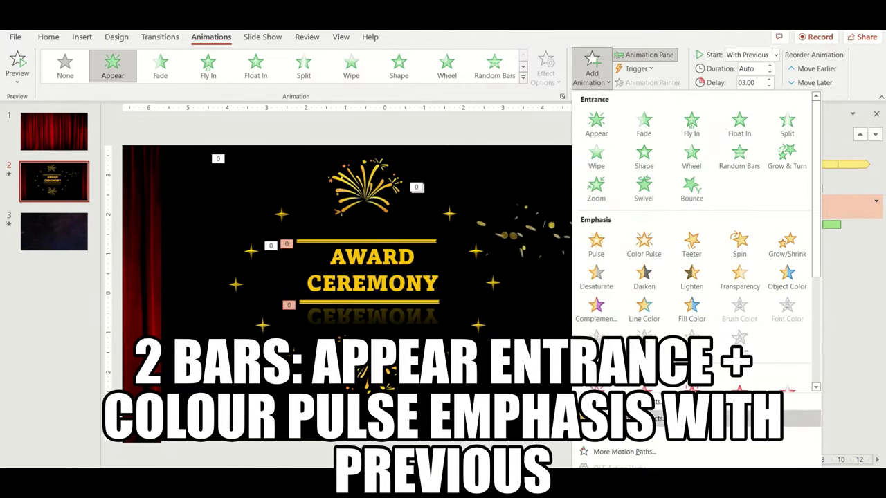
pyautogui.click(623, 419)
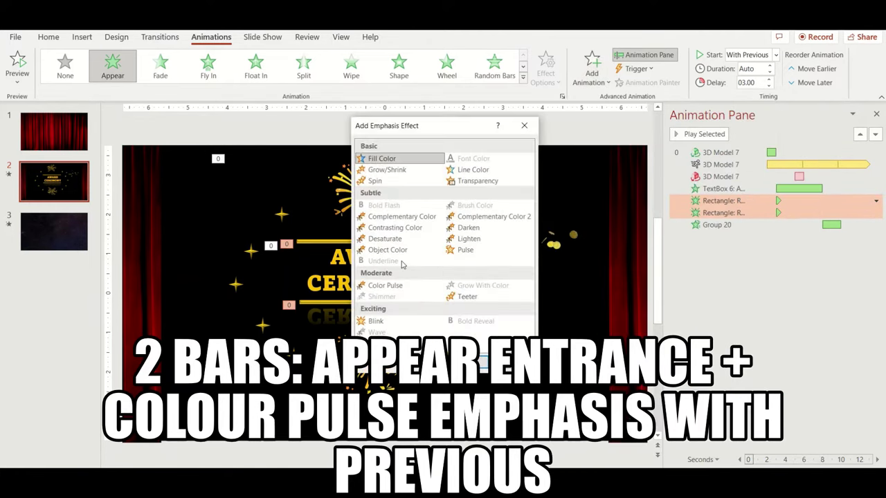
pyautogui.click(397, 290)
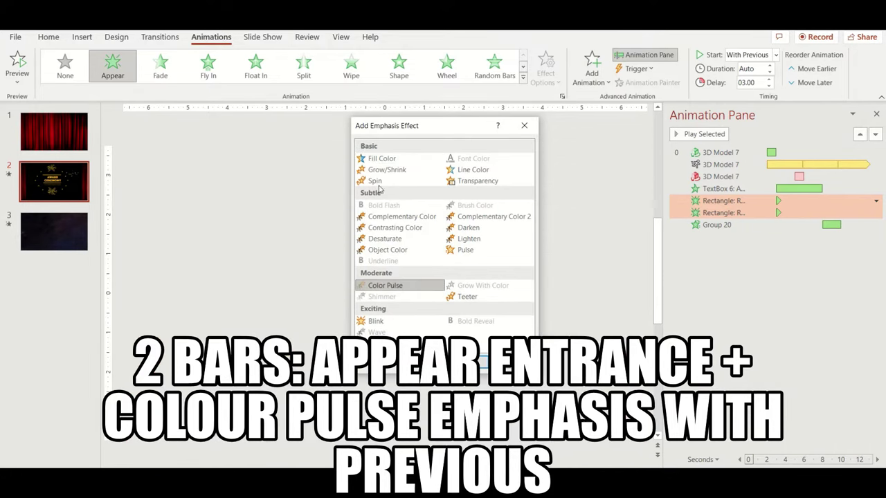
pyautogui.moveTo(484, 126); pyautogui.dragTo(644, 136)
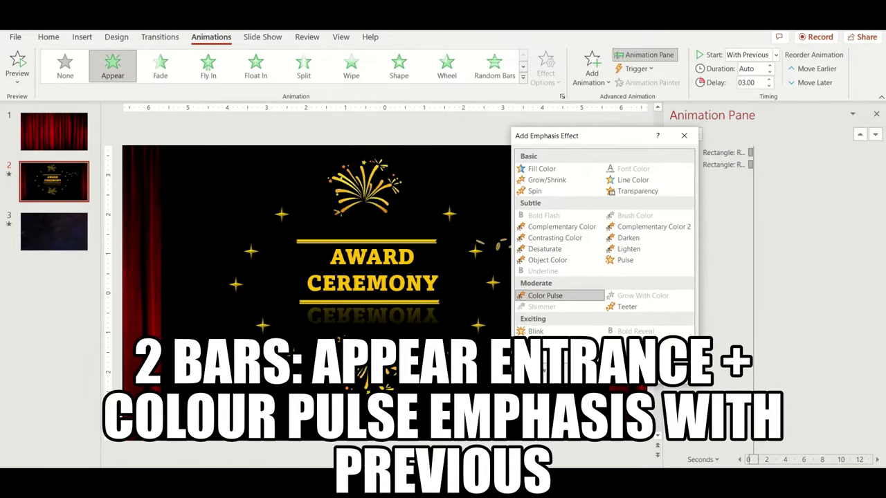
pyautogui.click(626, 387)
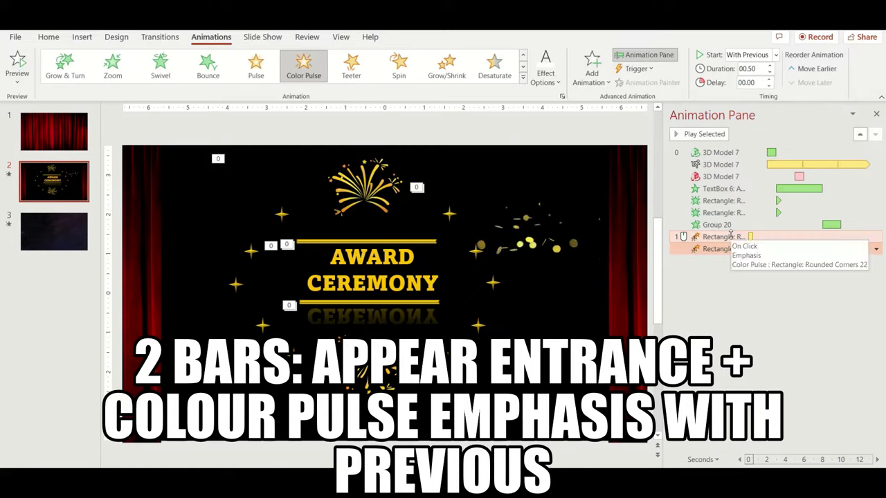
pyautogui.moveTo(731, 234); pyautogui.dragTo(735, 226)
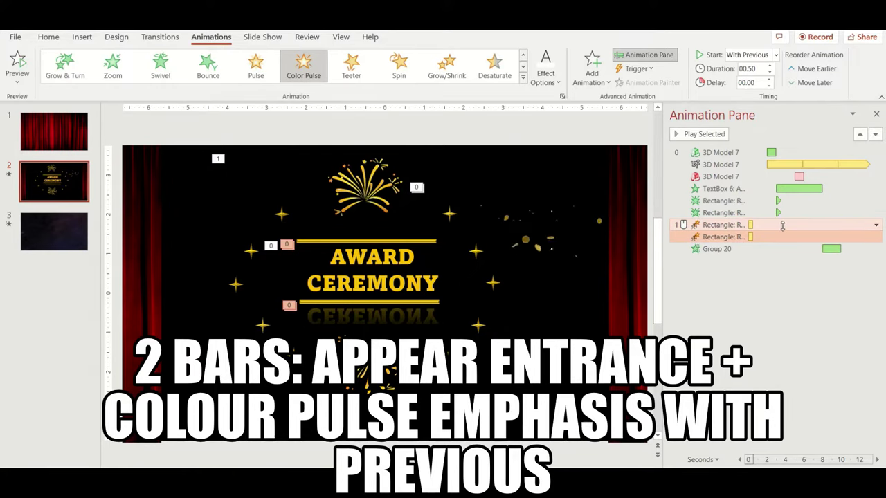
pyautogui.click(754, 55)
pyautogui.click(751, 78)
pyautogui.moveTo(751, 236); pyautogui.dragTo(778, 236)
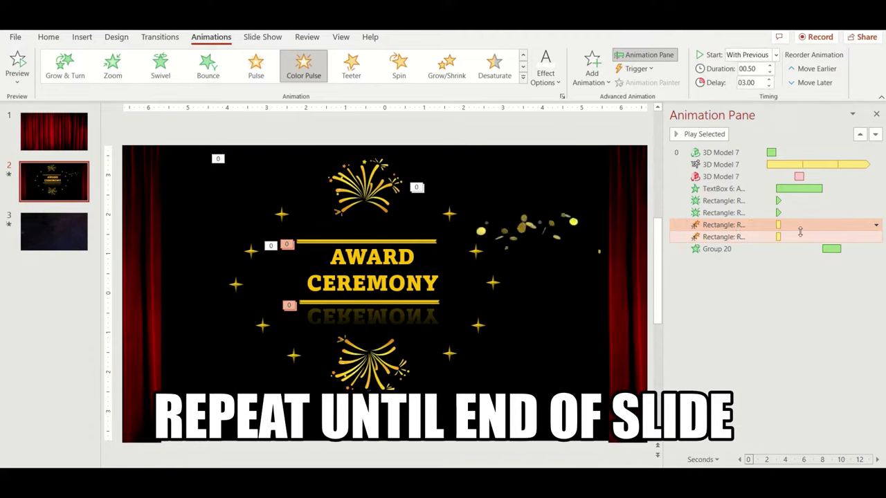
# Set the bars' Color Pulse to repeat Until End of Slide.
pyautogui.click(874, 227)
pyautogui.click(810, 293)
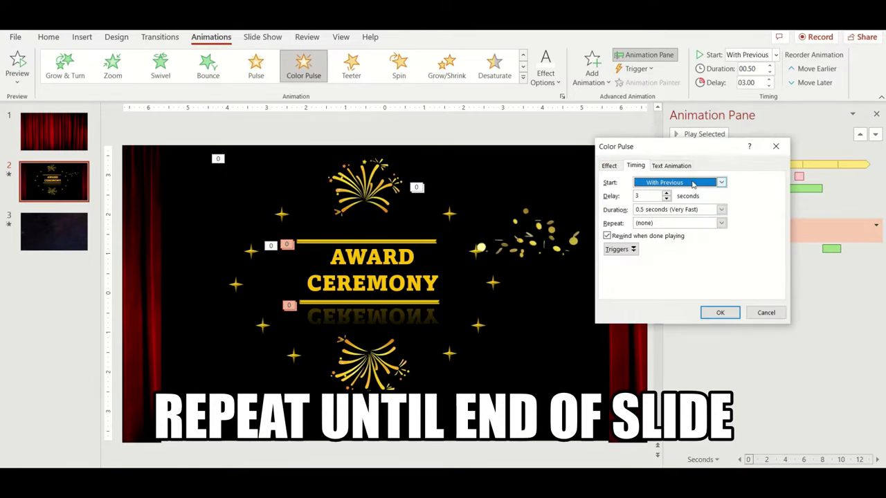
pyautogui.click(721, 224)
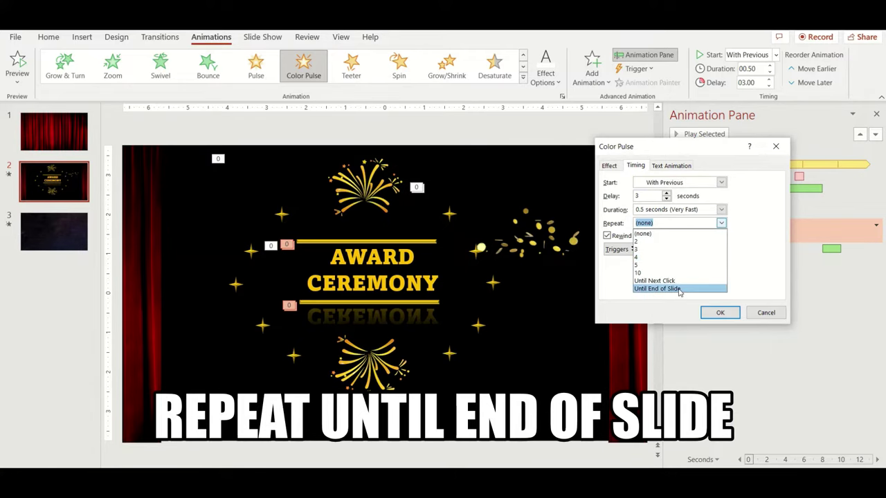
pyautogui.click(679, 289)
pyautogui.click(720, 312)
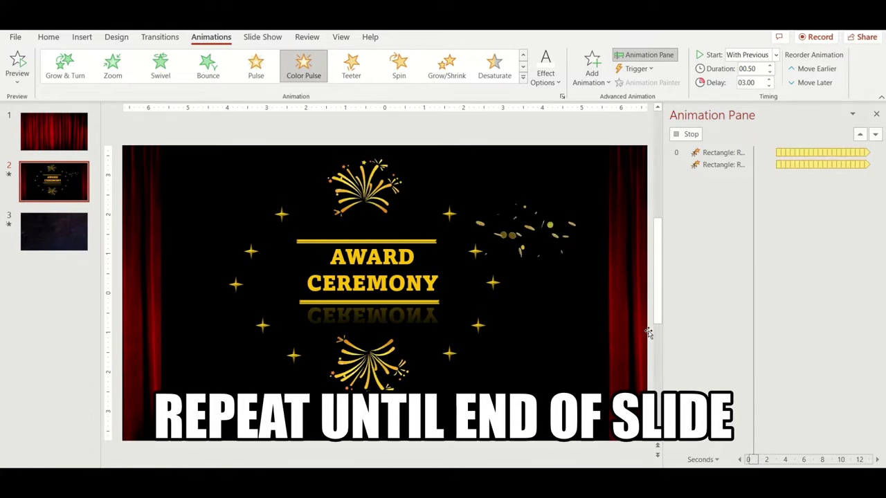
# Delay the title 5 s, the bars 8 s, and the pulse and star group 10 s.
pyautogui.click(561, 234)
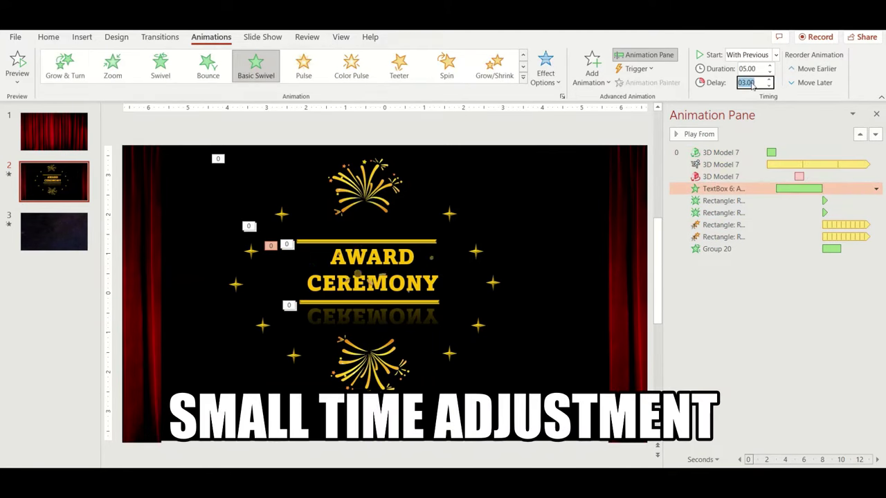
pyautogui.write('5')
pyautogui.press('Return')
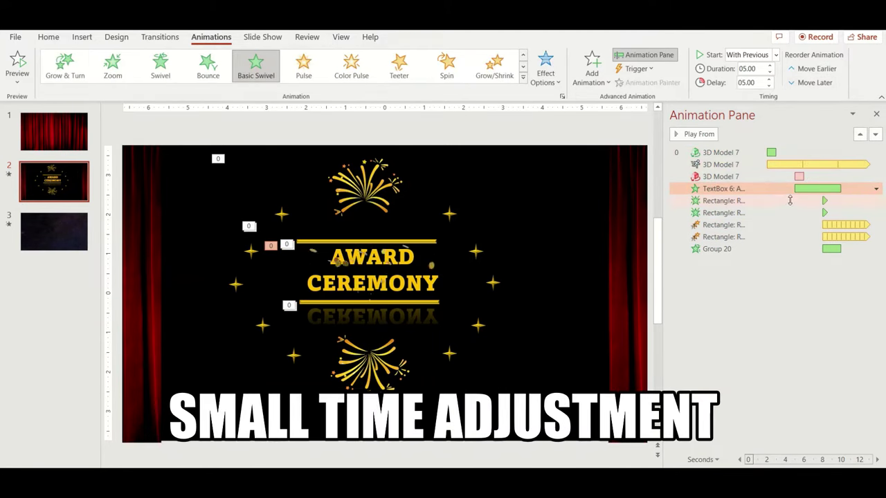
pyautogui.click(790, 200)
pyautogui.keyDown('shift'); pyautogui.click(785, 212); pyautogui.keyUp('shift')
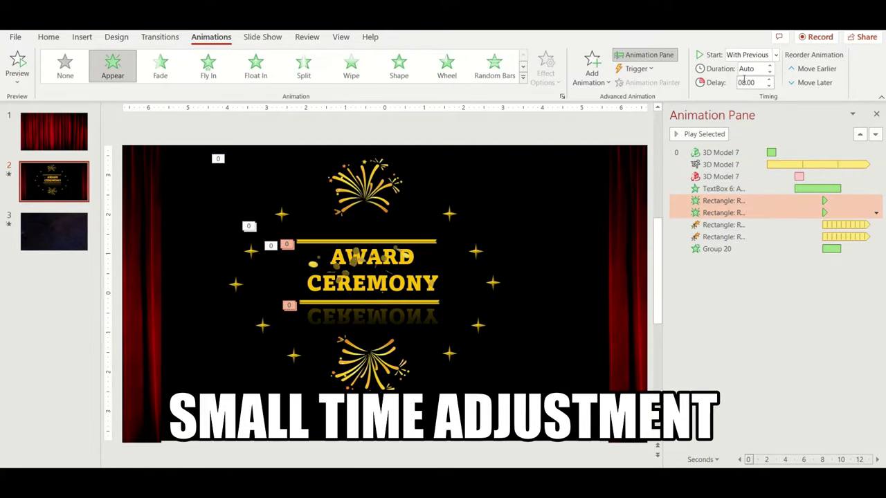
pyautogui.press('Return')
pyautogui.click(789, 224)
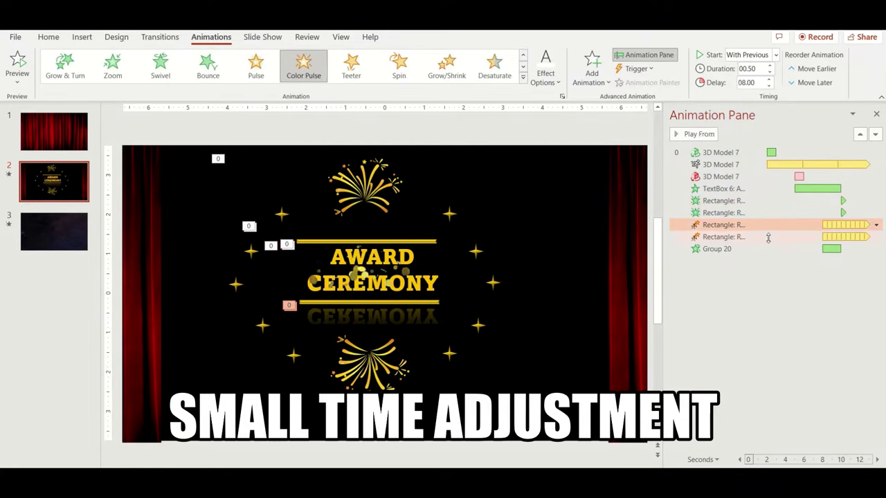
pyautogui.keyDown('shift'); pyautogui.click(785, 236); pyautogui.keyUp('shift')
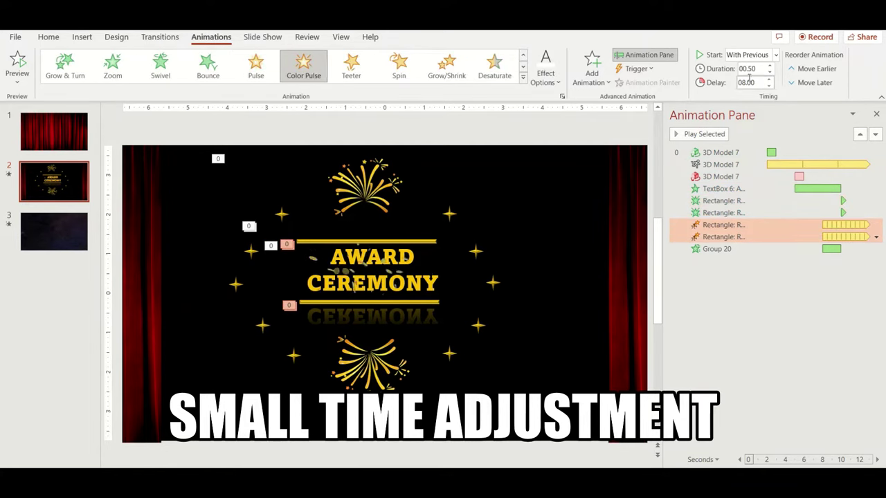
pyautogui.click(758, 250)
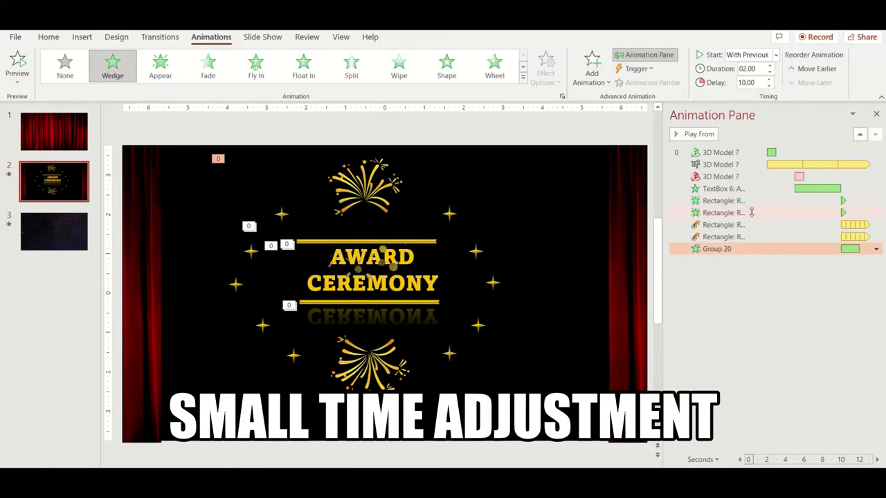
pyautogui.click(59, 234)
# Move the star video from slide 3 onto slide 2 and send it to back.
pyautogui.click(310, 290)
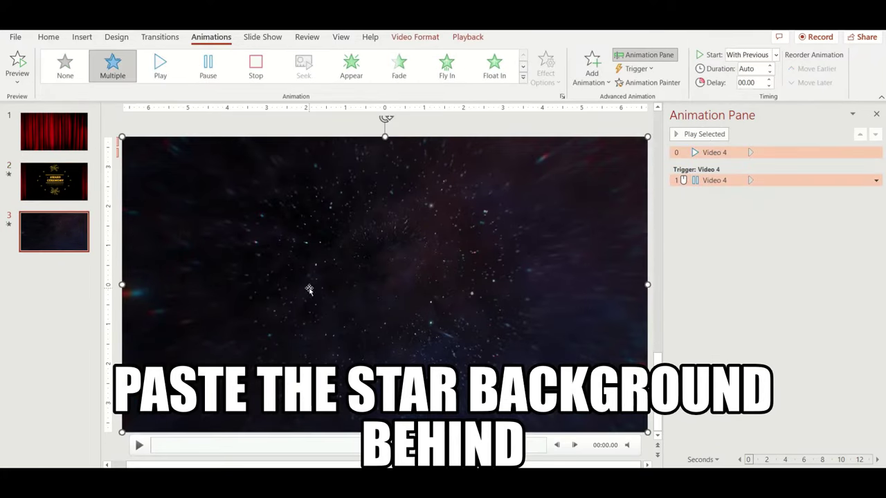
pyautogui.hotkey('ctrl', 'x')
pyautogui.click(54, 181)
pyautogui.hotkey('ctrl', 'v')
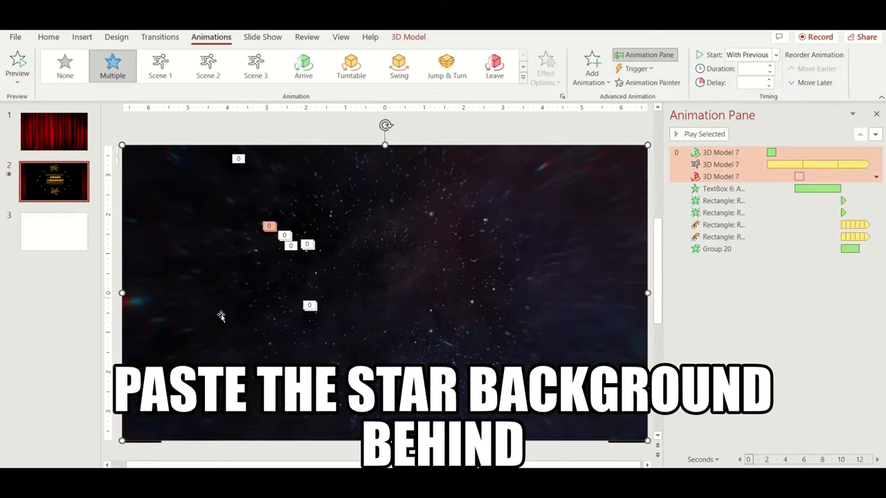
pyautogui.rightClick(211, 323)
pyautogui.click(270, 175)
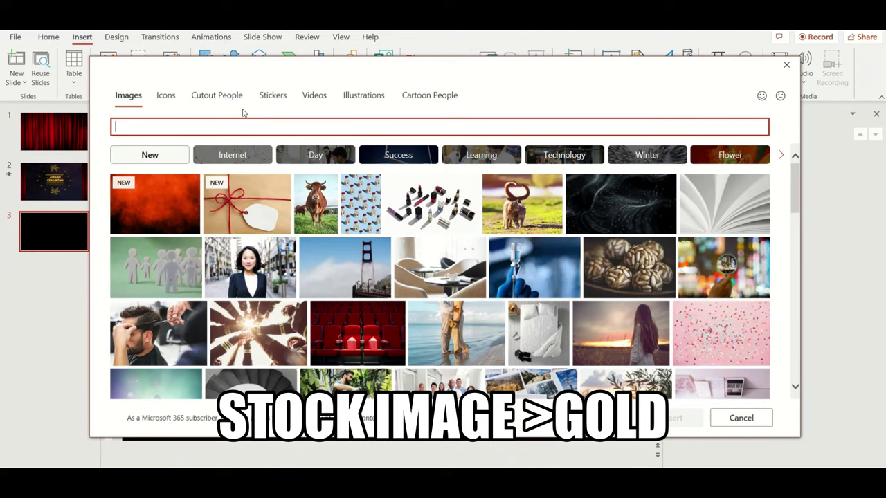
# Insert the gold sparkle-and-ribbon stock photo from a 'gold' search onto slide 3.
pyautogui.press('Return')
pyautogui.scroll(-5, 554, 276)
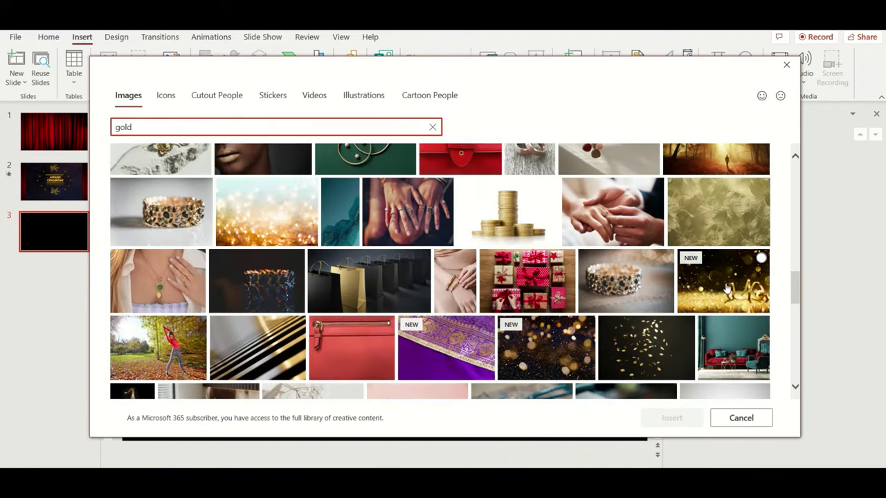
pyautogui.click(725, 287)
pyautogui.click(683, 419)
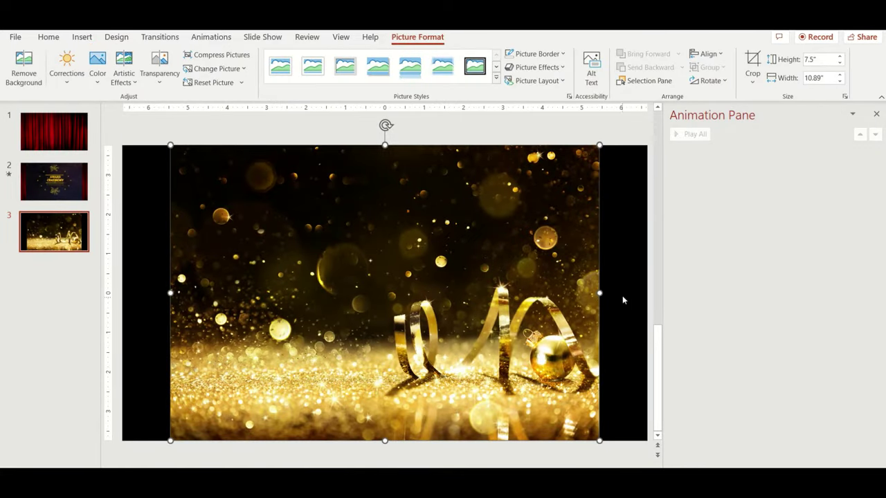
pyautogui.click(876, 114)
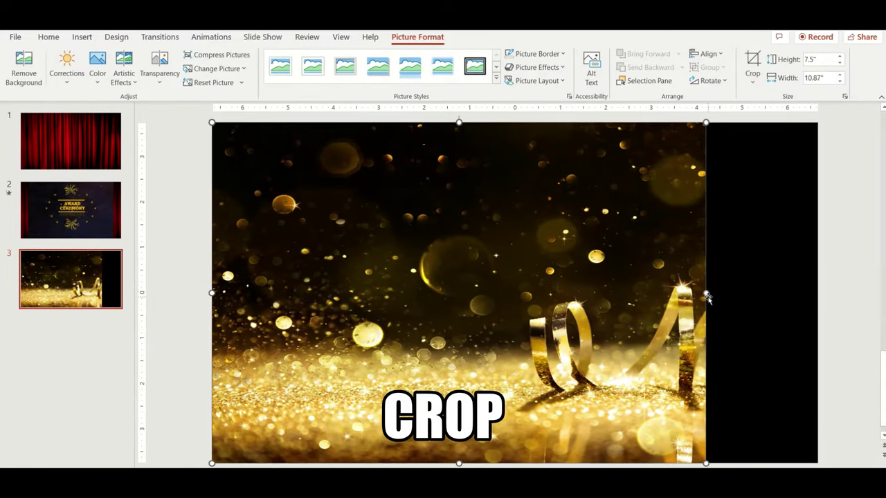
pyautogui.click(128, 218)
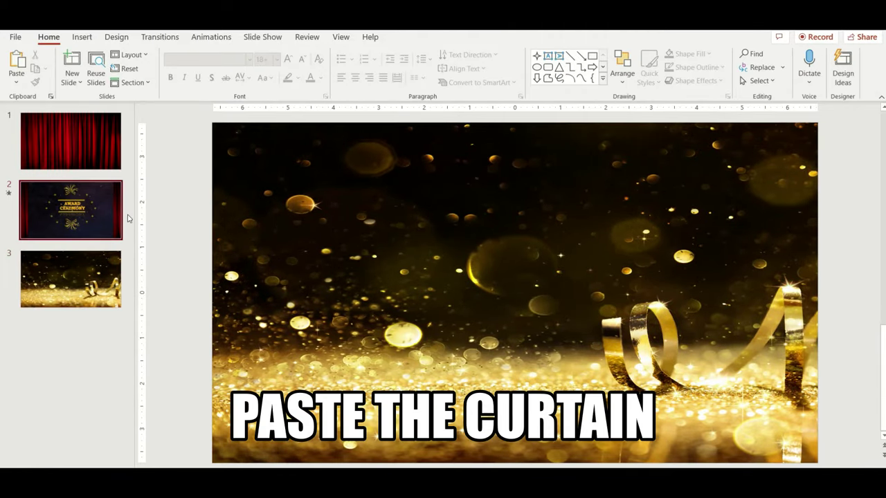
# Copy the two curtain pictures from slide 2 onto slide 3.
pyautogui.hotkey('ctrl', 'v')
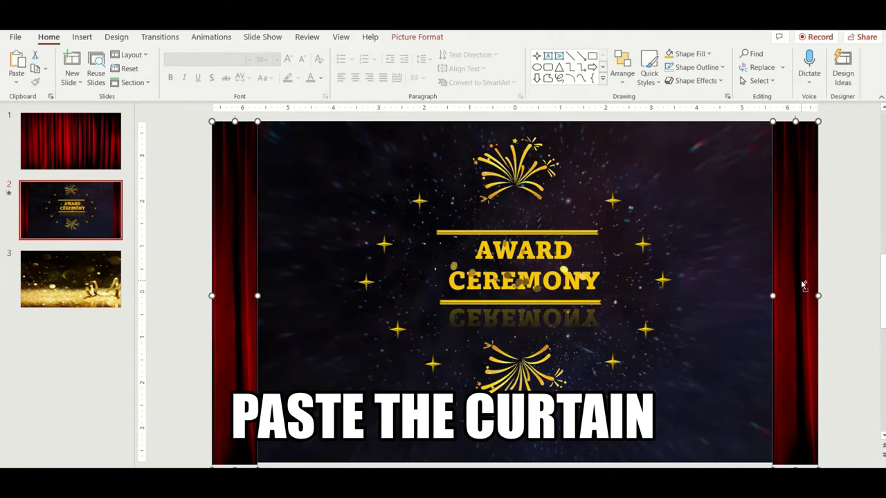
pyautogui.click(70, 279)
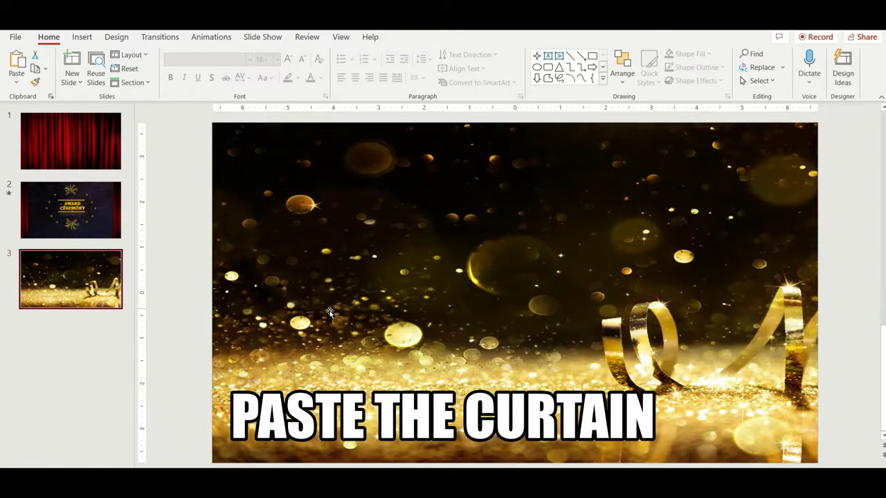
pyautogui.hotkey('ctrl', 'v')
# Give slide 3 a Fade transition with a 3-second duration.
pyautogui.click(160, 37)
pyautogui.click(164, 69)
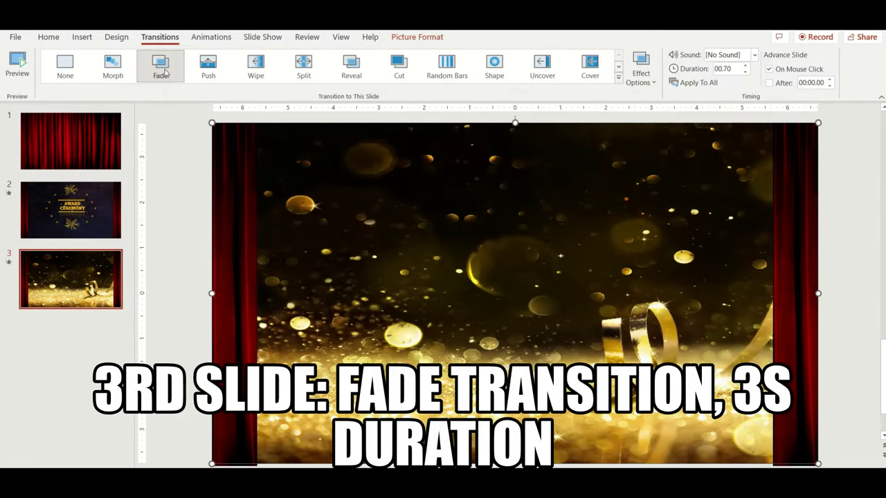
pyautogui.click(734, 67)
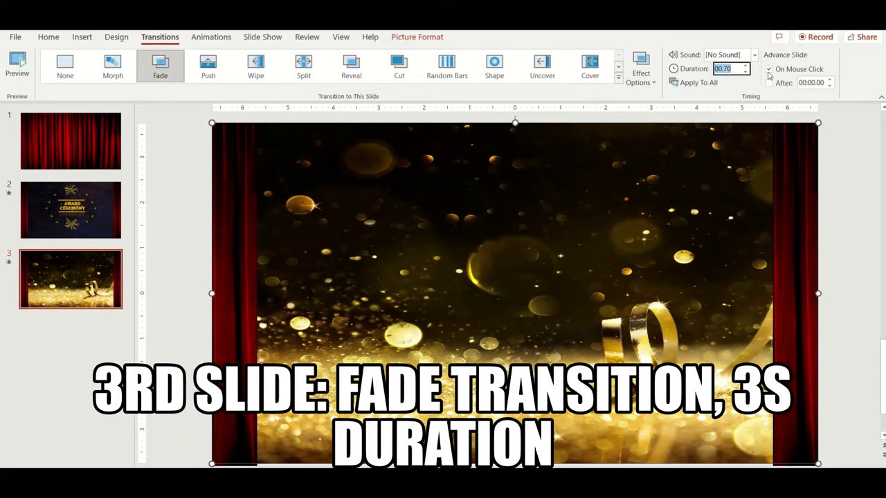
pyautogui.write('3')
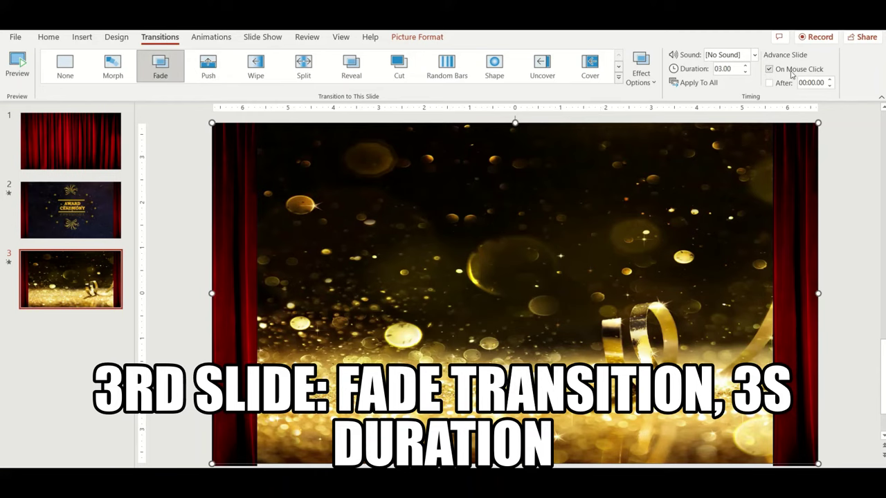
pyautogui.click(856, 181)
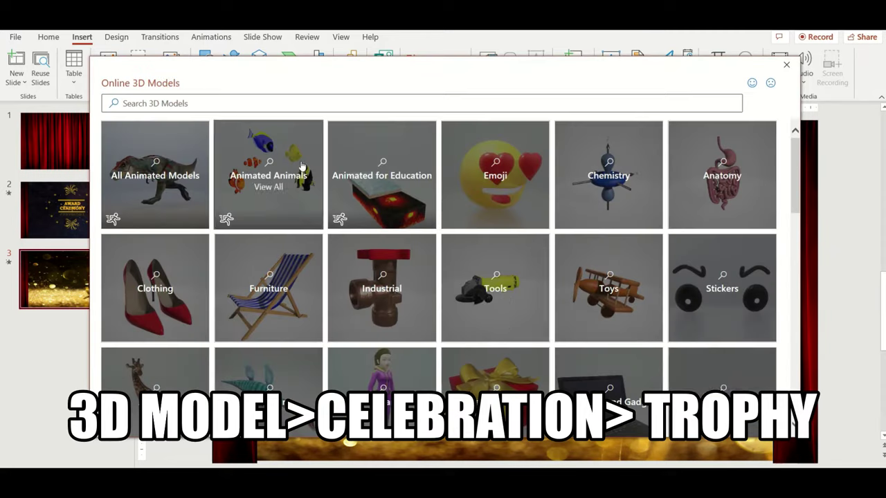
# Insert the gold trophy 3D model from the Celebrations stock collection onto slide 3.
pyautogui.click(495, 374)
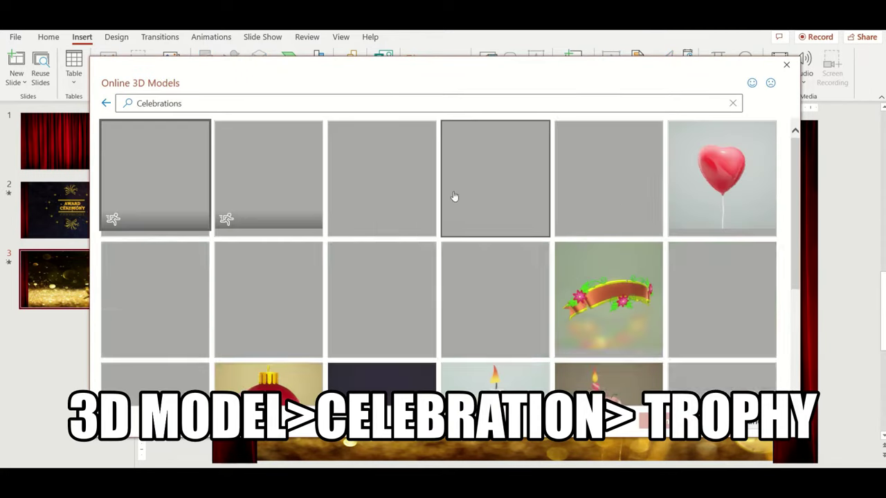
pyautogui.scroll(-2, 470, 207)
pyautogui.scroll(-3, 476, 229)
pyautogui.scroll(-2, 479, 230)
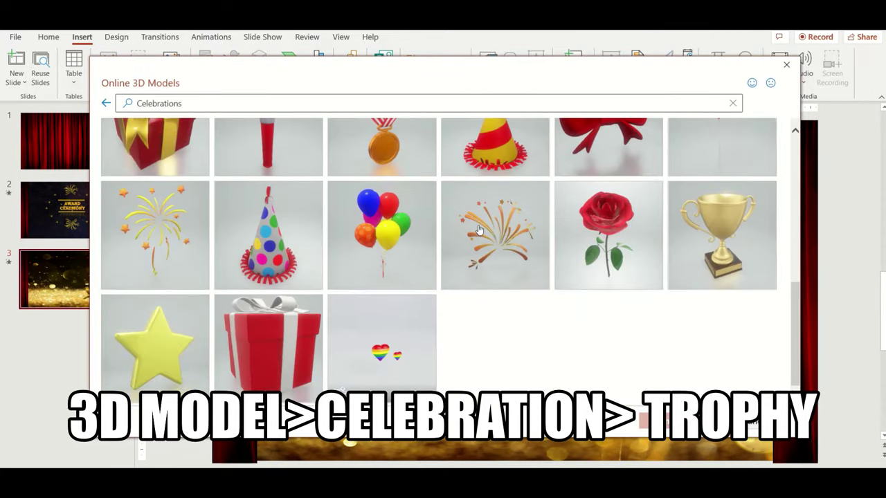
pyautogui.click(728, 229)
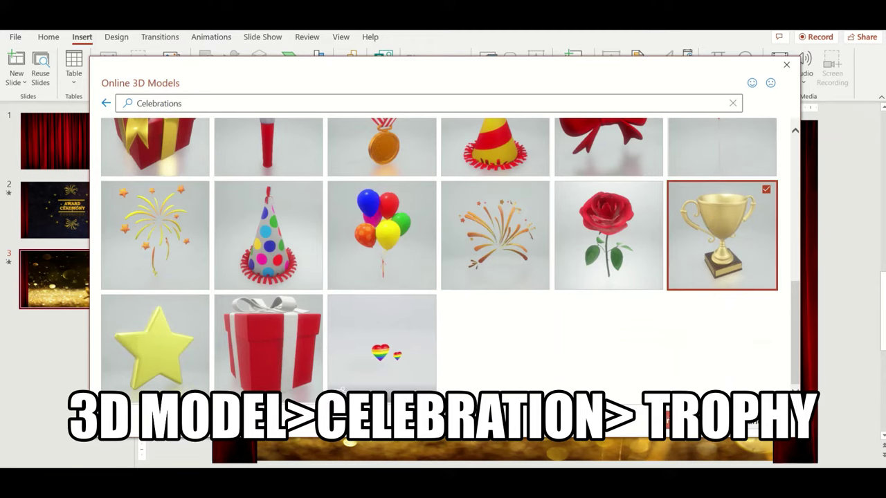
pyautogui.click(696, 419)
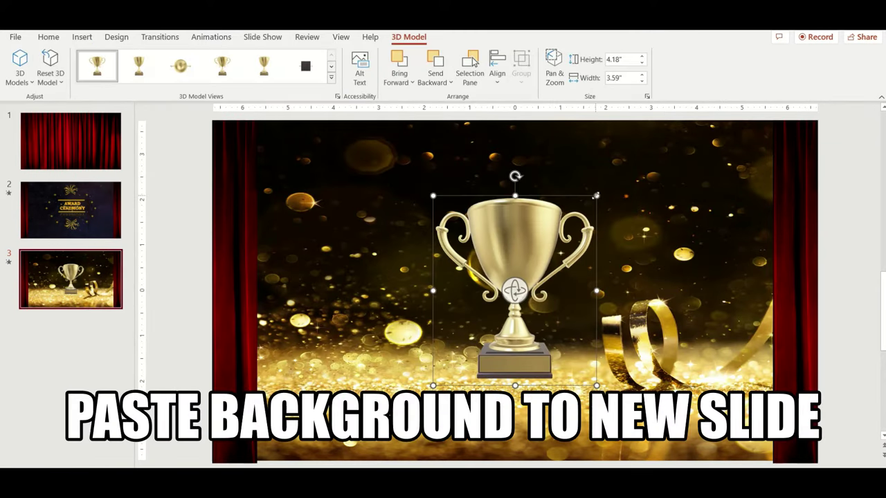
# Move the gold background onto a new slide 4 and give the trophy an Arrive entrance.
pyautogui.rightClick(63, 345)
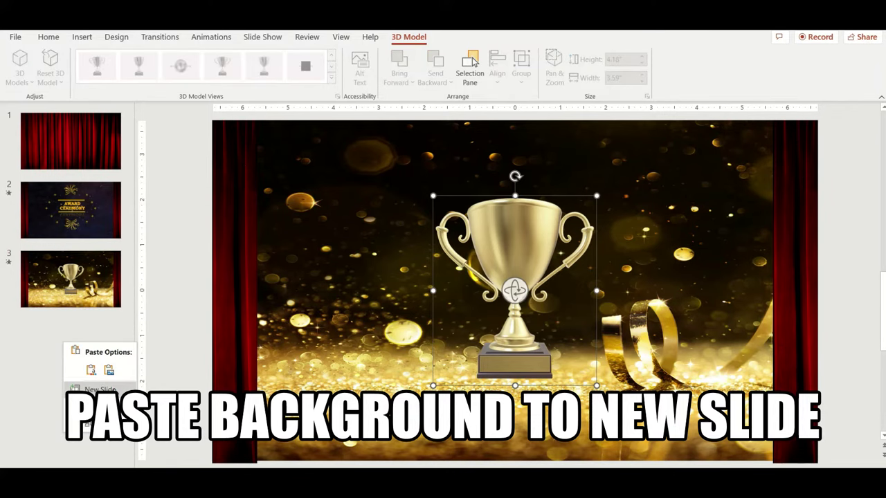
pyautogui.click(100, 390)
pyautogui.click(70, 279)
pyautogui.click(324, 267)
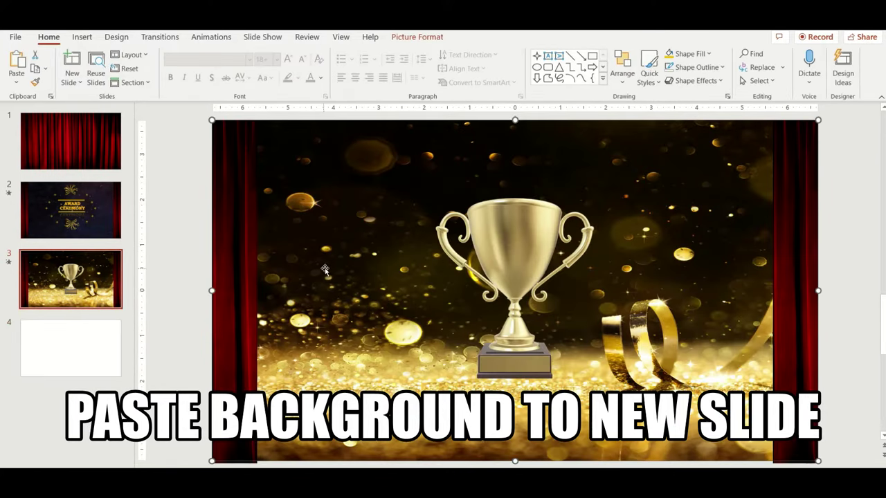
pyautogui.hotkey('ctrl', 'x')
pyautogui.click(52, 354)
pyautogui.hotkey('ctrl', 'v')
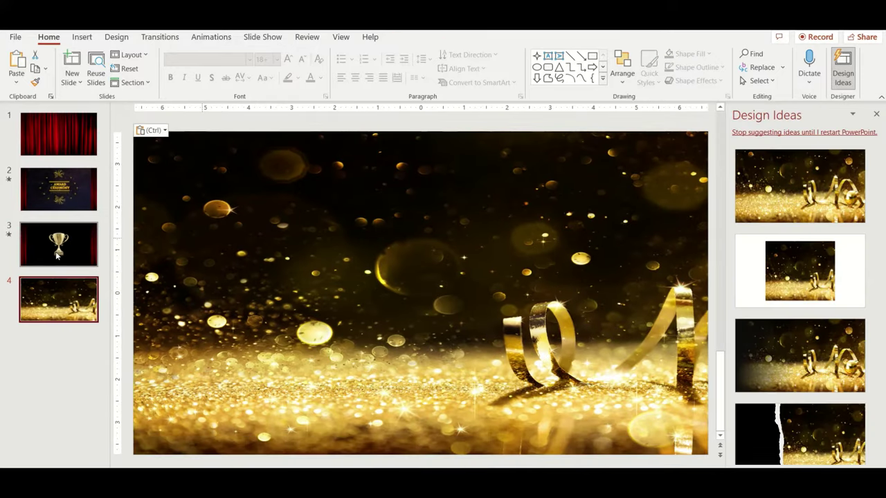
pyautogui.click(70, 278)
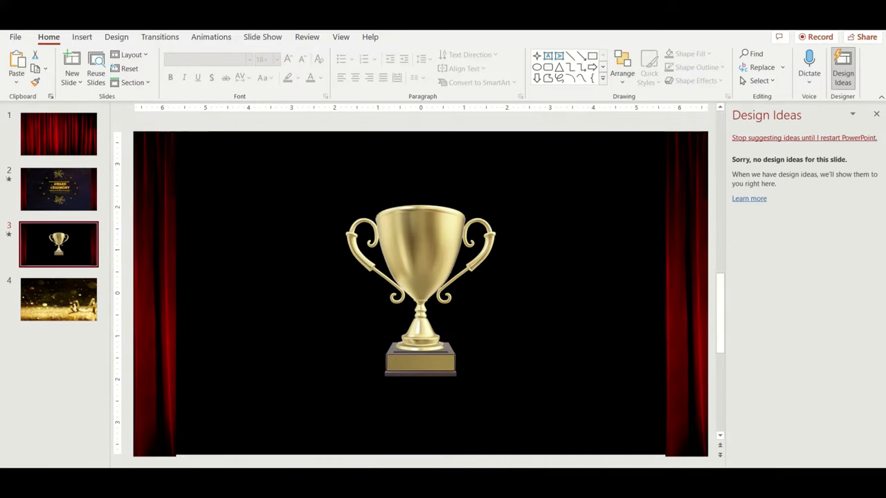
pyautogui.click(65, 138)
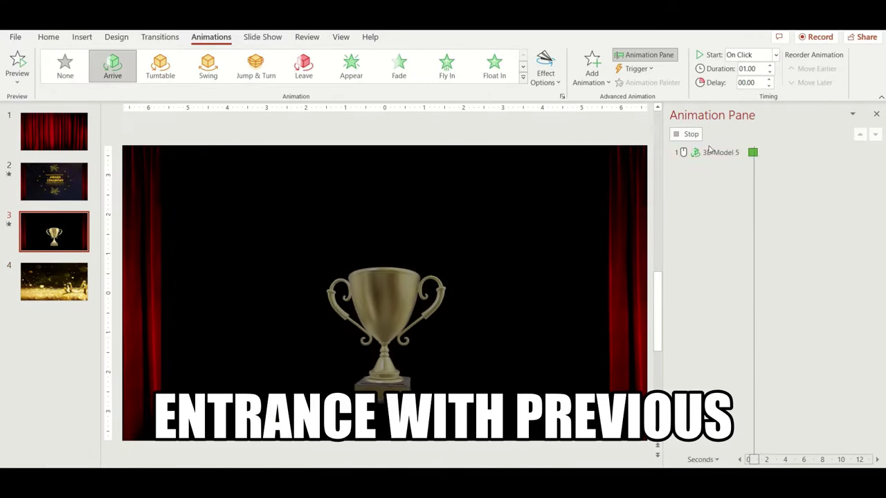
# Start the trophy's Arrive With Previous, and add a Smaller Grow/Shrink emphasis, also With Previous.
pyautogui.click(751, 55)
pyautogui.click(748, 82)
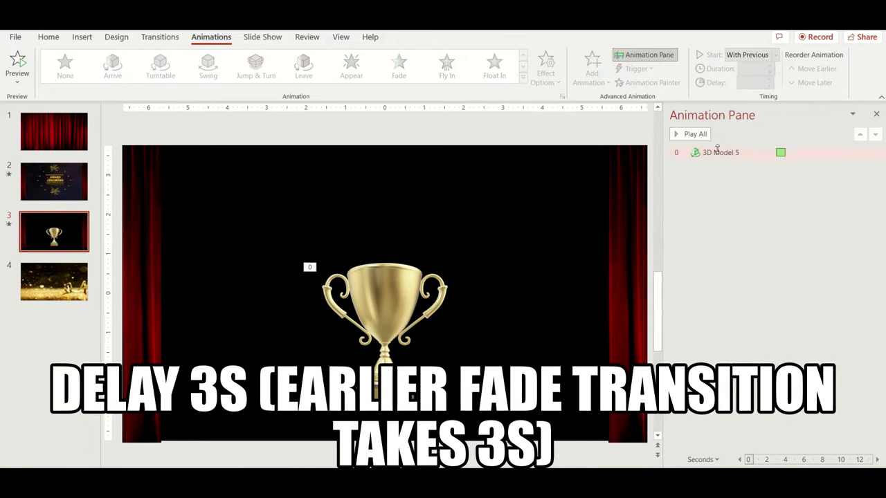
pyautogui.click(578, 80)
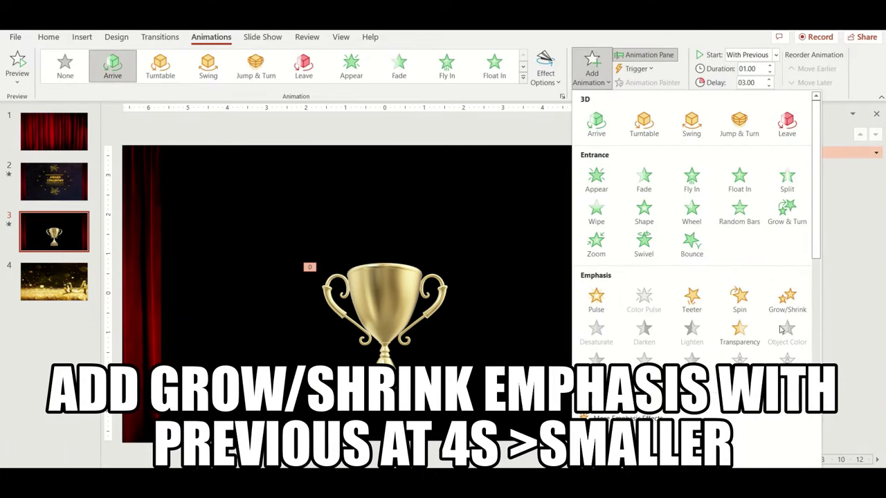
pyautogui.click(787, 299)
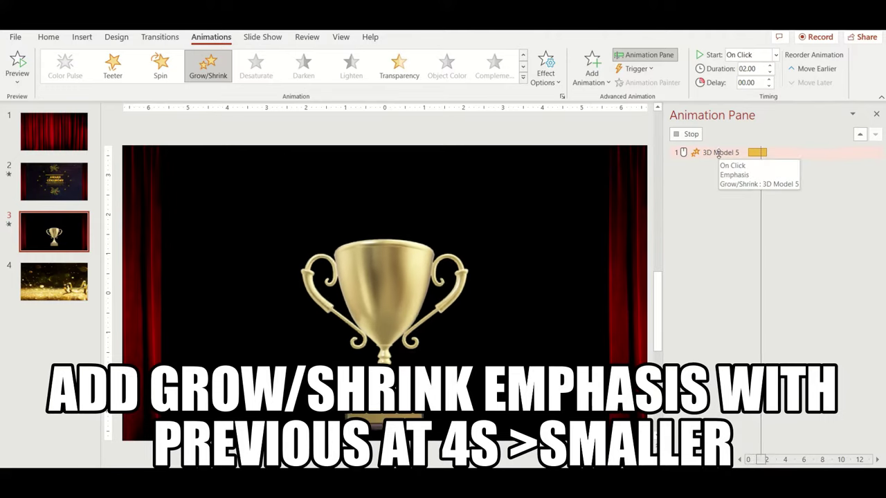
pyautogui.click(748, 55)
pyautogui.click(747, 81)
pyautogui.write('03')
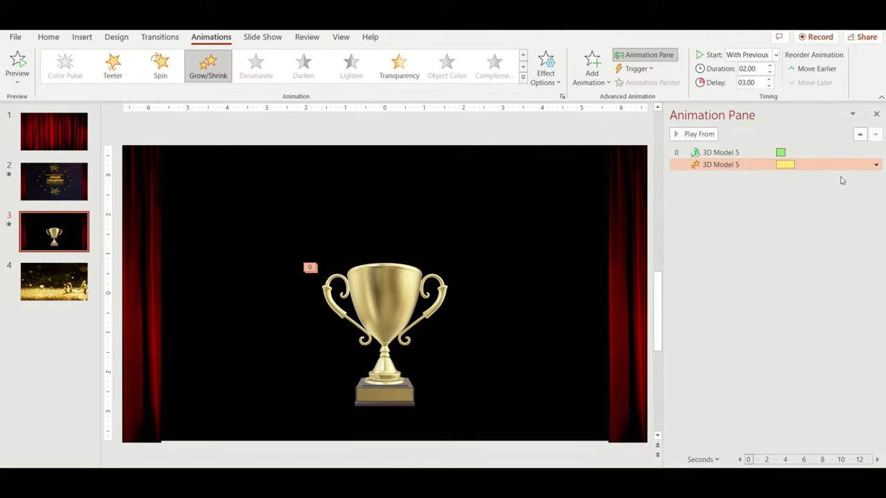
pyautogui.click(544, 80)
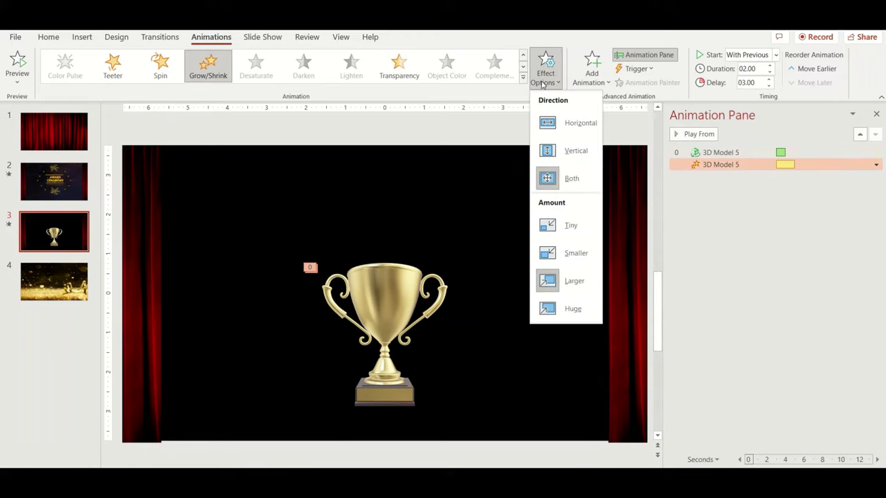
pyautogui.click(573, 255)
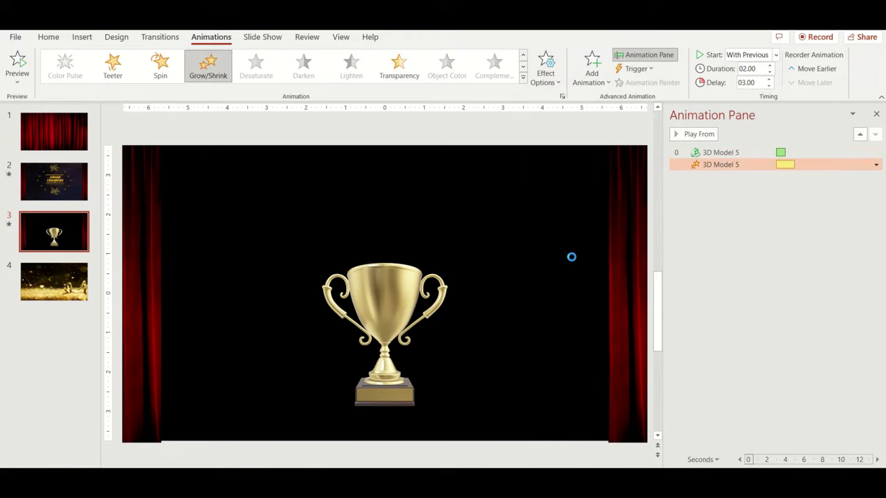
# Add a leftward Lines motion path to the trophy, starting With Previous.
pyautogui.click(592, 66)
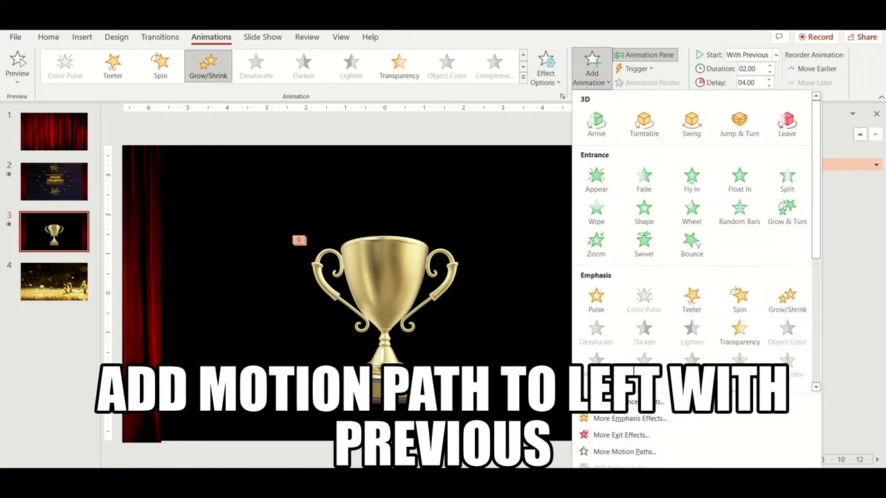
pyautogui.click(630, 453)
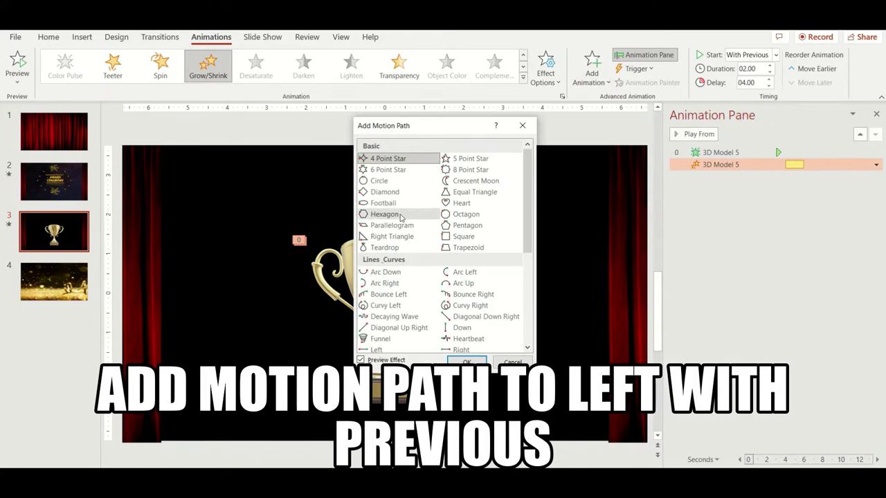
pyautogui.scroll(-2, 436, 297)
pyautogui.scroll(-1, 437, 297)
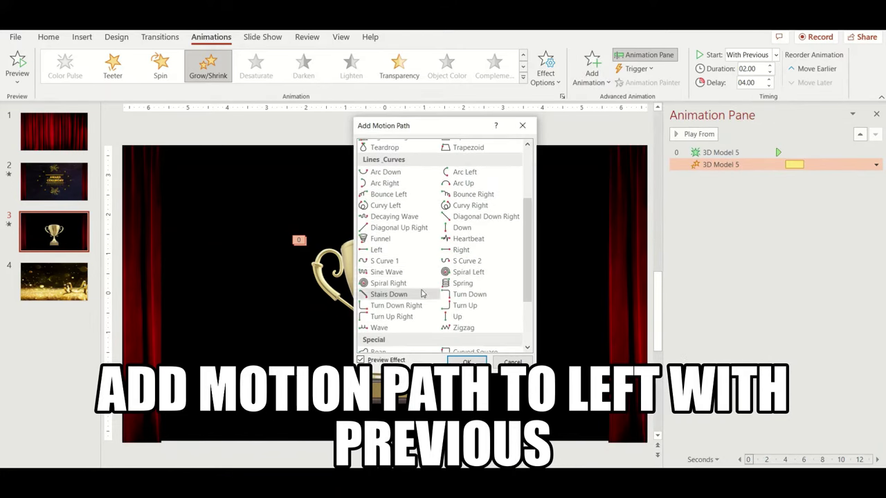
pyautogui.click(387, 250)
pyautogui.click(466, 362)
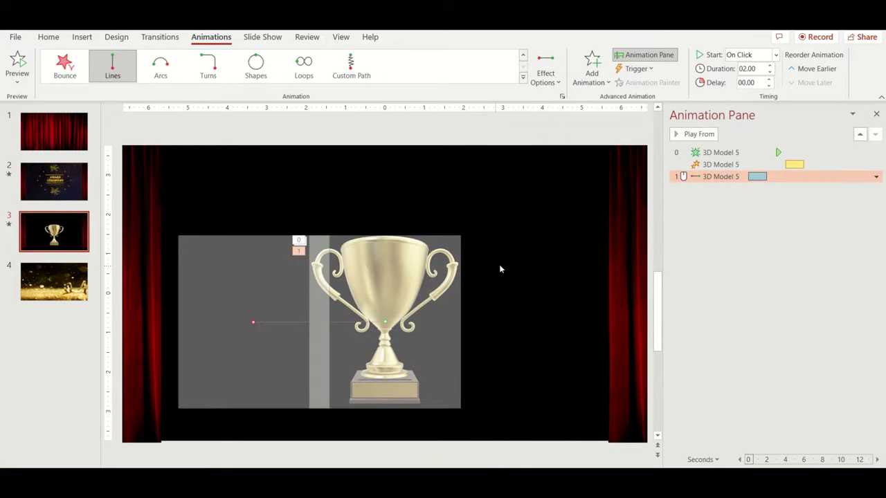
pyautogui.click(755, 54)
pyautogui.click(753, 84)
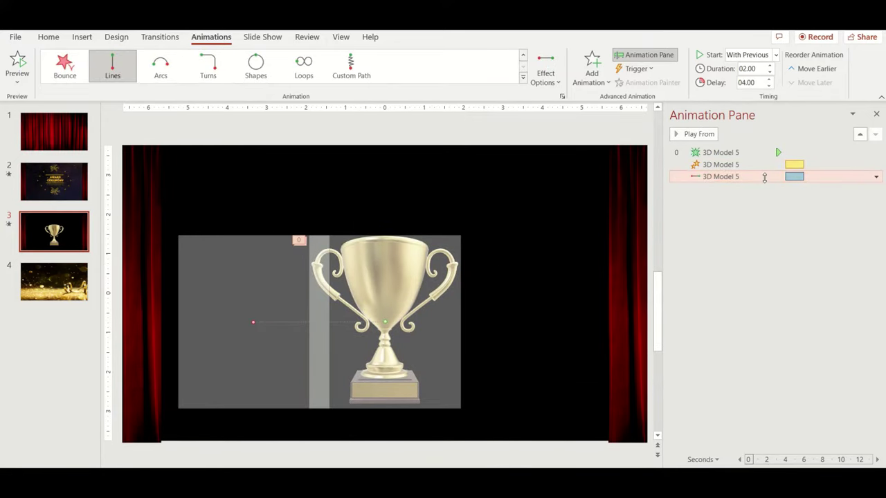
# Set the Grow/Shrink emphasis to shrink the trophy to a custom 80% size.
pyautogui.click(794, 164)
pyautogui.click(876, 164)
pyautogui.click(832, 233)
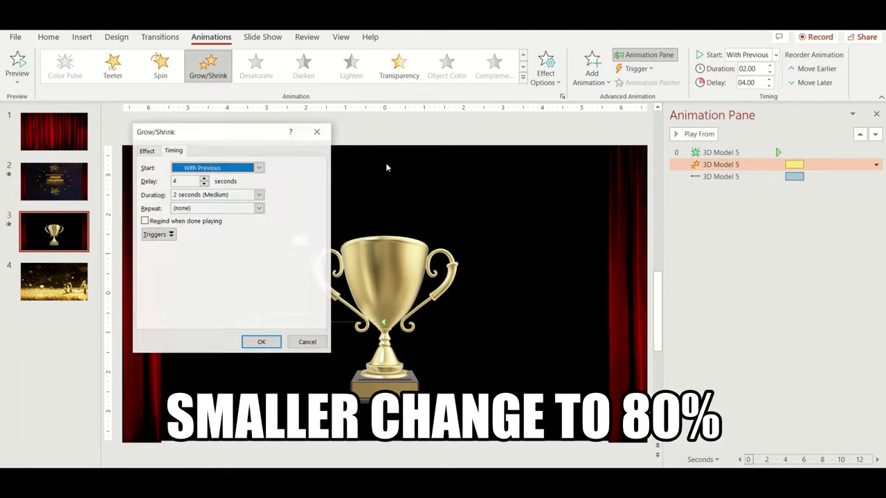
pyautogui.click(146, 151)
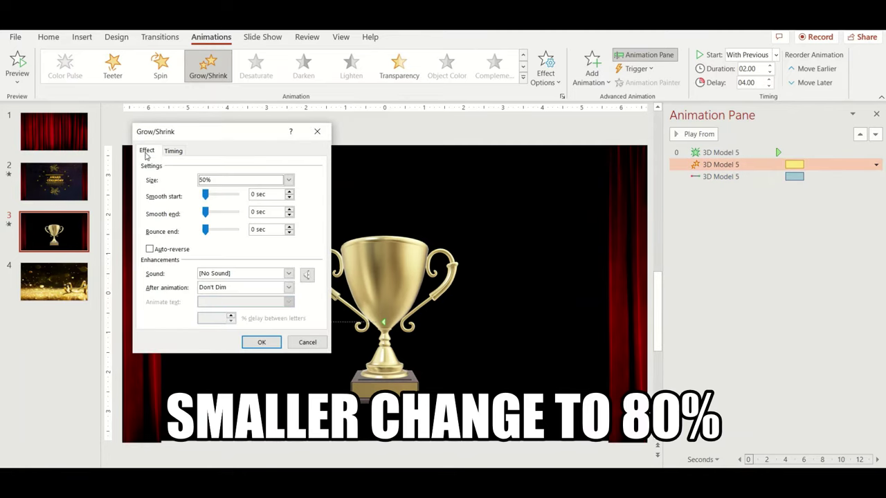
pyautogui.click(232, 183)
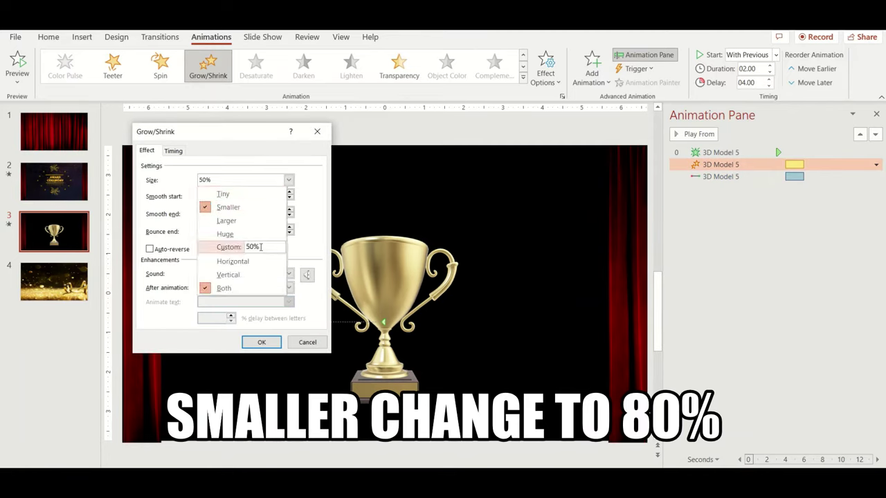
pyautogui.click(261, 247)
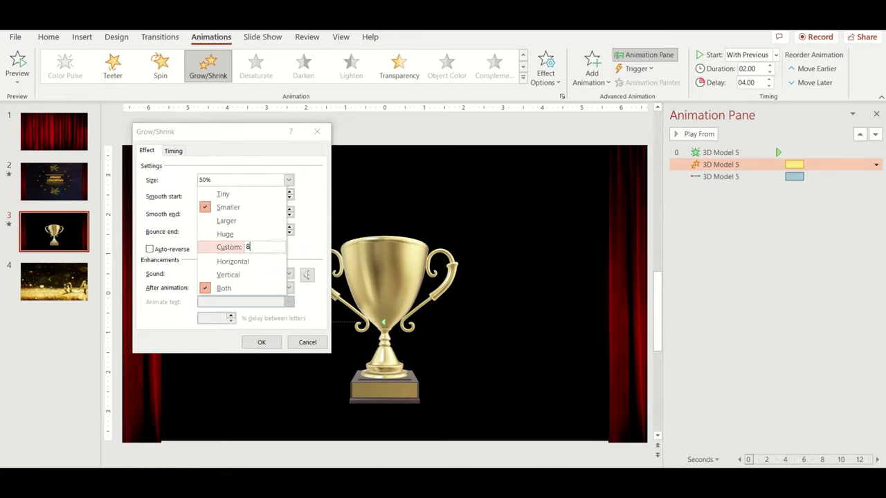
pyautogui.write('0')
pyautogui.press('Return')
pyautogui.click(262, 343)
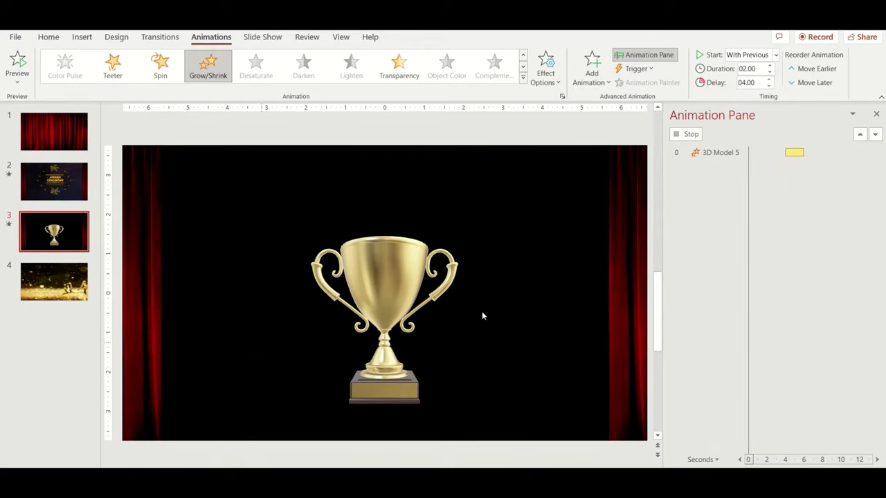
# Change the slide background to a white fill through Format Background.
pyautogui.click(380, 399)
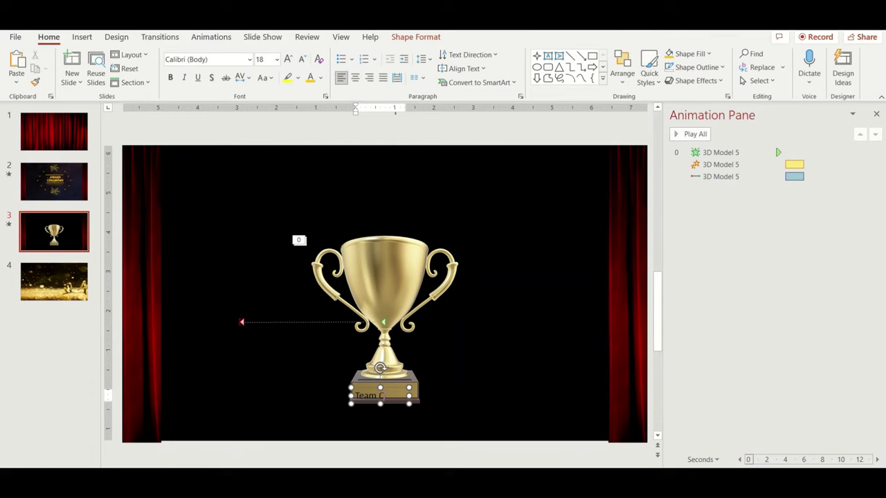
pyautogui.rightClick(524, 216)
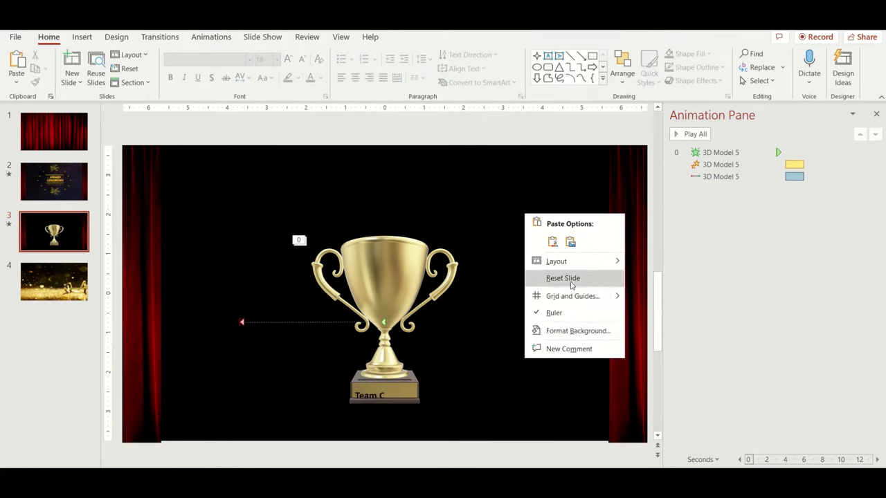
pyautogui.click(574, 328)
# Copy the Team C label to the top-left as a large gold '3rd' prize title in a decorative font.
pyautogui.hotkey('ctrl', 'v')
pyautogui.moveTo(258, 383); pyautogui.dragTo(267, 134)
pyautogui.write('3rd')
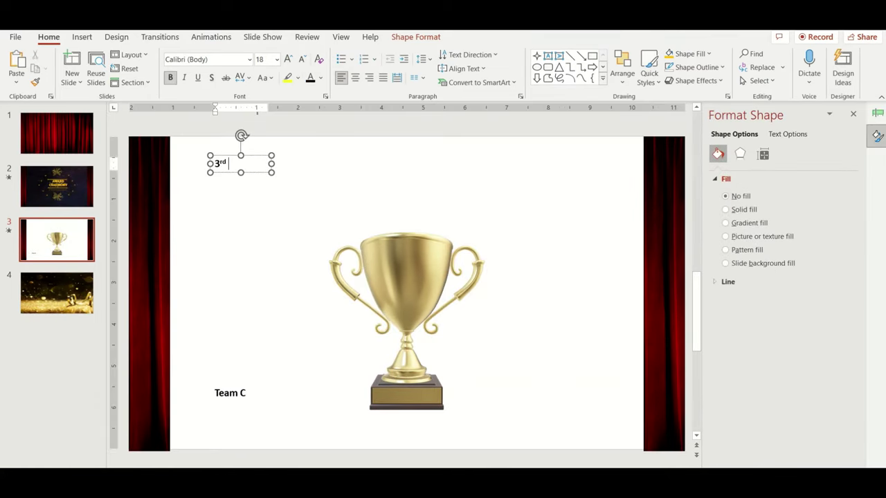
pyautogui.click(320, 77)
pyautogui.click(332, 186)
pyautogui.click(250, 59)
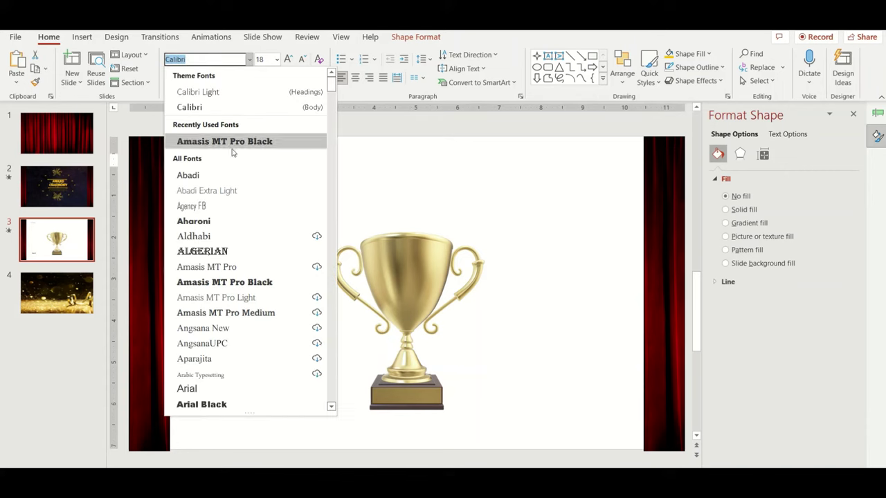
pyautogui.click(200, 252)
pyautogui.click(277, 59)
pyautogui.click(267, 239)
pyautogui.click(267, 231)
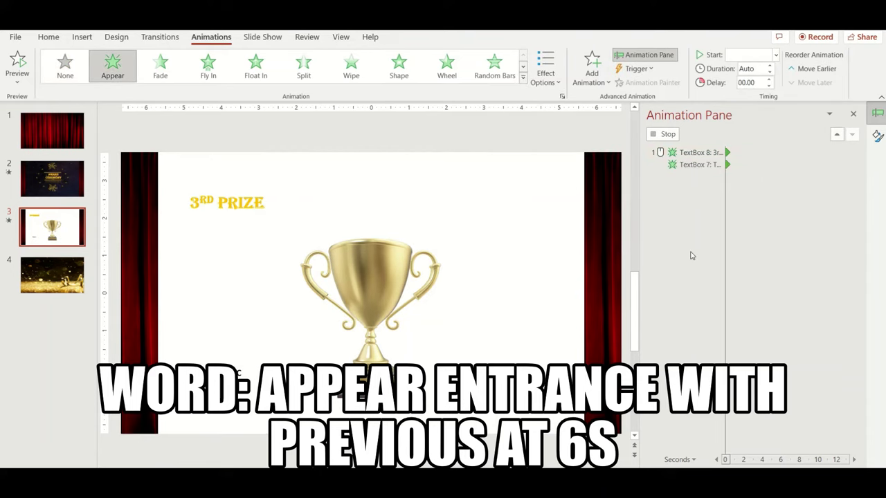
# Set the 3RD PRIZE and Team C label animations to start With Previous after 6 seconds.
pyautogui.click(771, 54)
pyautogui.click(752, 83)
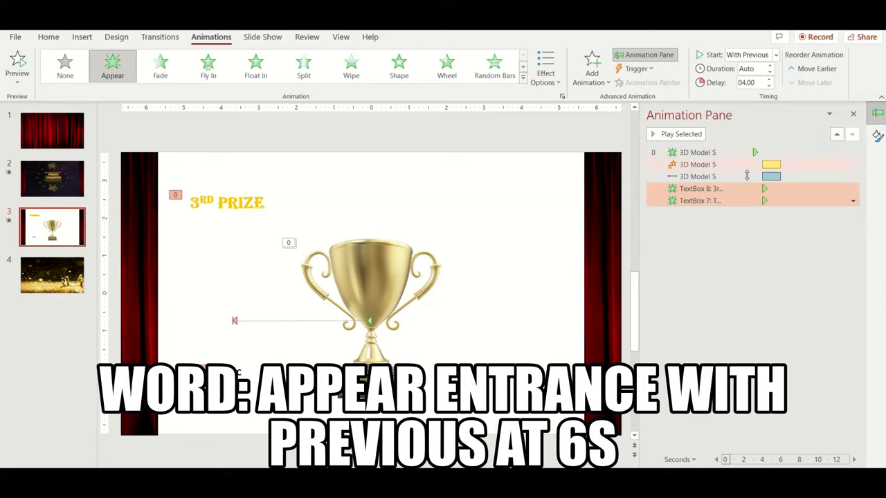
pyautogui.click(738, 175)
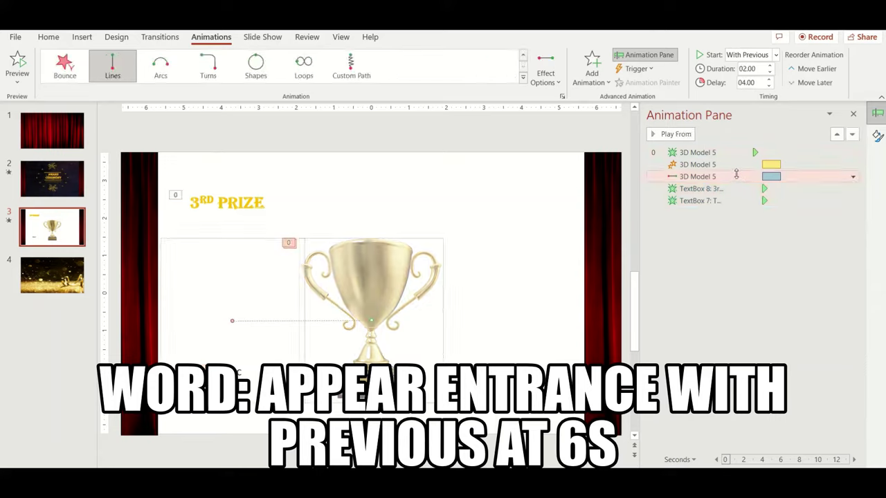
pyautogui.click(733, 190)
pyautogui.keyDown('shift'); pyautogui.click(734, 200); pyautogui.keyUp('shift')
pyautogui.write('06')
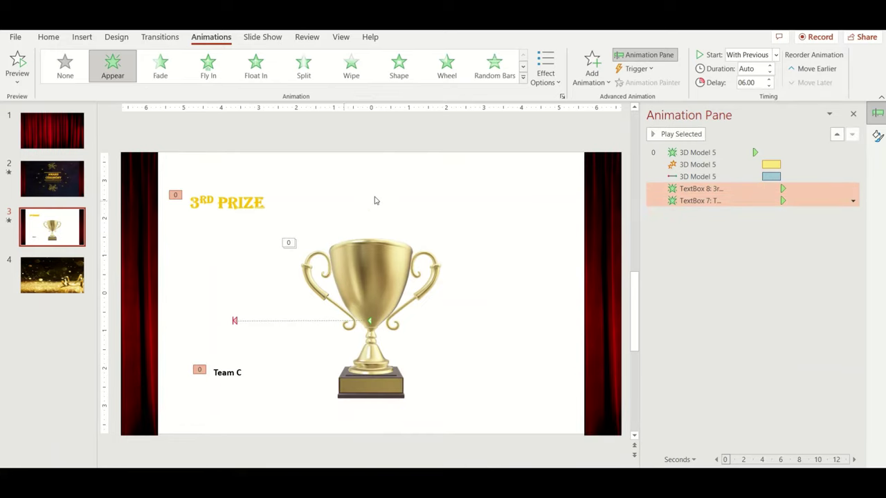
# Make both labels' Appear effect animate text by letter, then place the second trophy over the first.
pyautogui.click(853, 201)
pyautogui.click(801, 255)
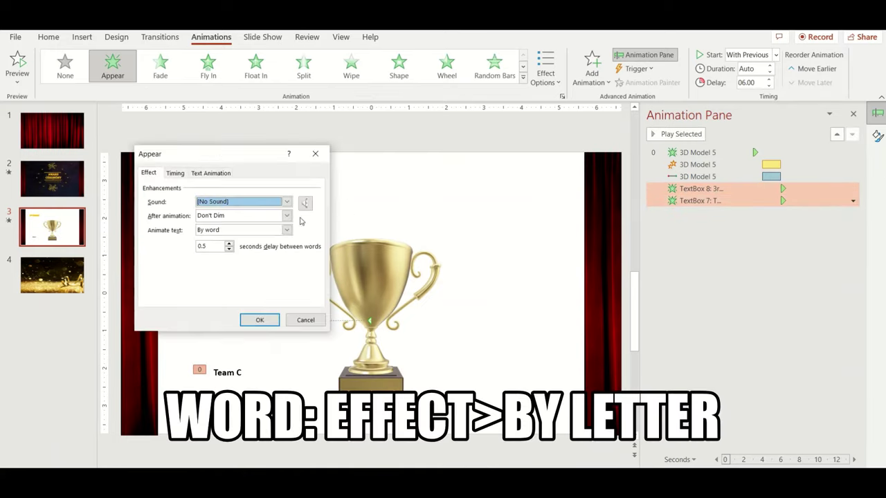
pyautogui.click(222, 233)
pyautogui.click(210, 256)
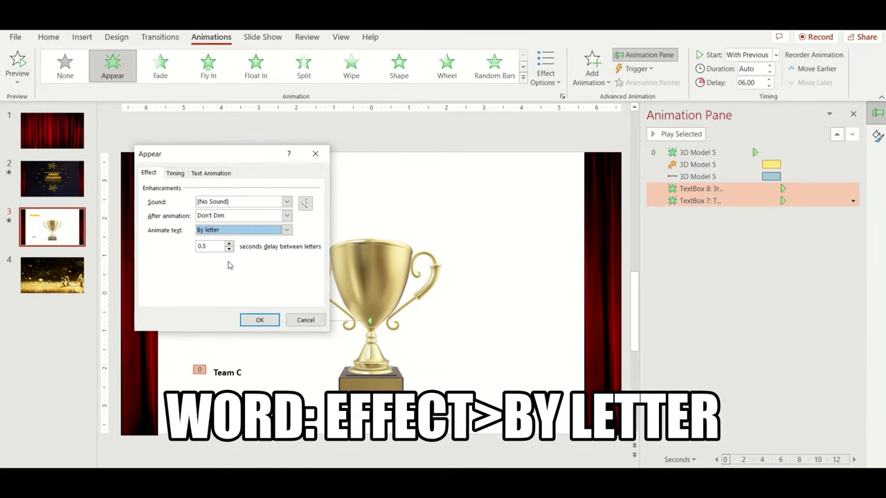
pyautogui.click(259, 320)
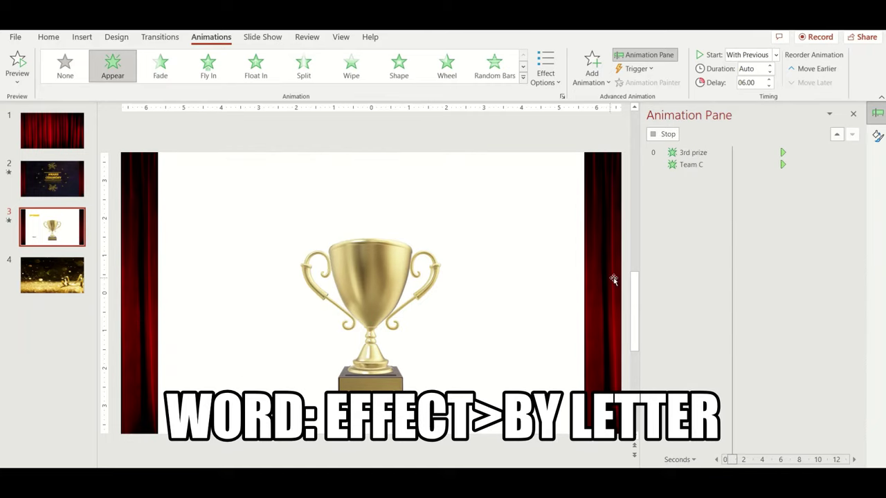
pyautogui.moveTo(388, 249)
pyautogui.mouseDown()
pyautogui.moveTo(372, 247)
pyautogui.moveTo(372, 235)
pyautogui.mouseUp()
# Give the second trophy's shrink and slide animations an 8-second delay.
pyautogui.click(698, 212)
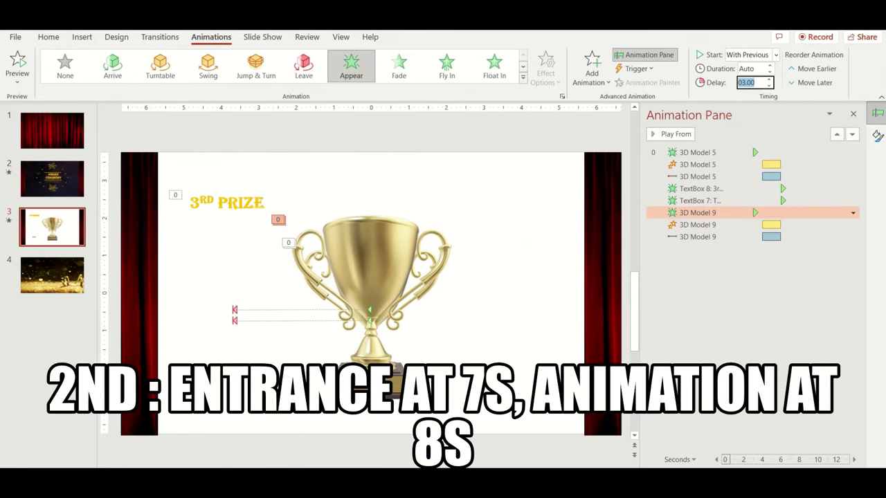
pyautogui.click(697, 224)
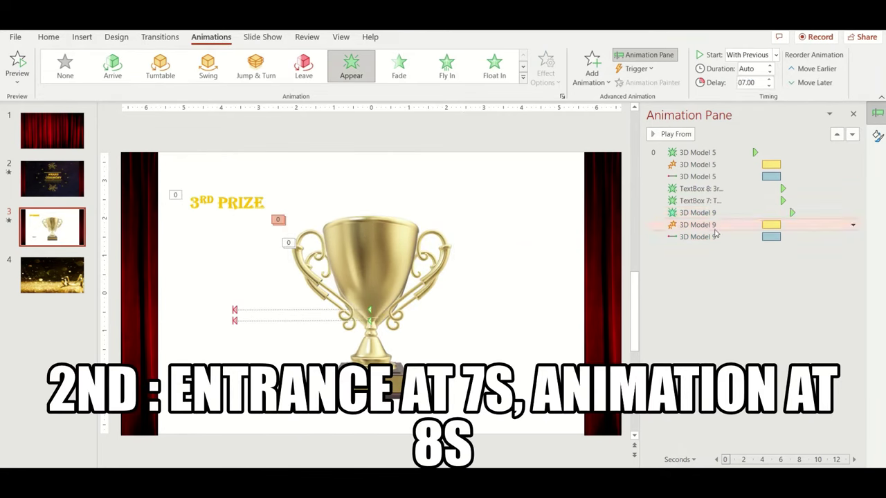
pyautogui.keyDown('shift'); pyautogui.click(754, 237); pyautogui.keyUp('shift')
pyautogui.write('8')
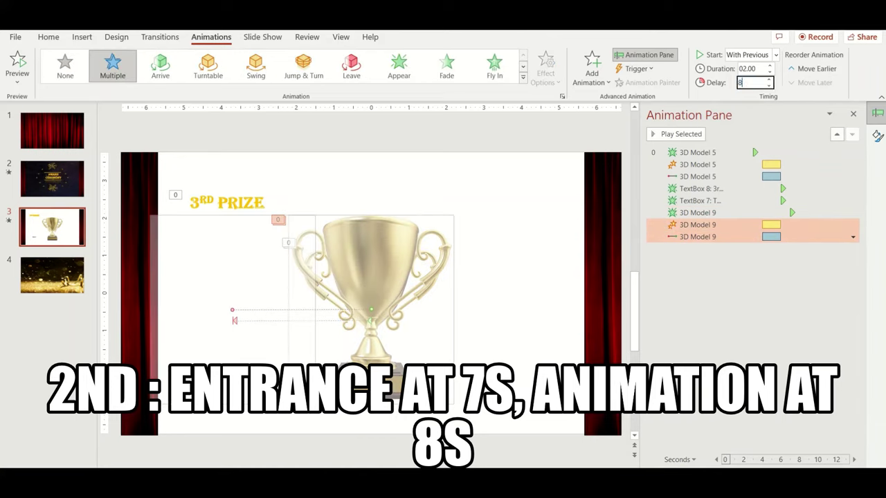
pyautogui.press('Return')
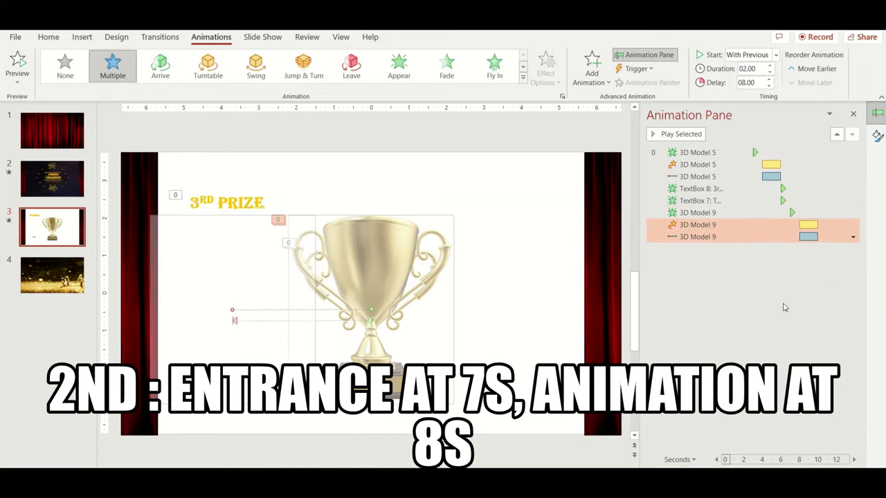
# Point the second trophy's motion path to the right and paste prize and team labels on the right side.
pyautogui.click(473, 311)
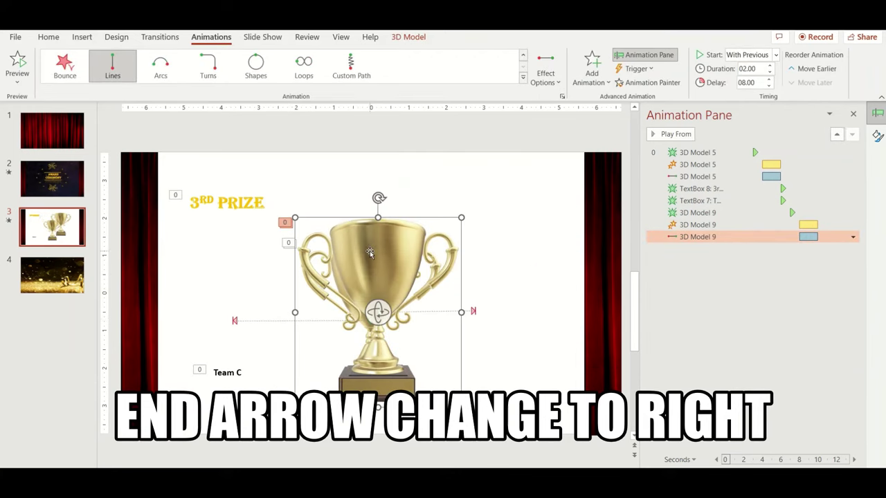
pyautogui.moveTo(474, 311); pyautogui.dragTo(496, 311)
pyautogui.hotkey('ctrl', 'v')
pyautogui.moveTo(265, 188); pyautogui.dragTo(529, 200)
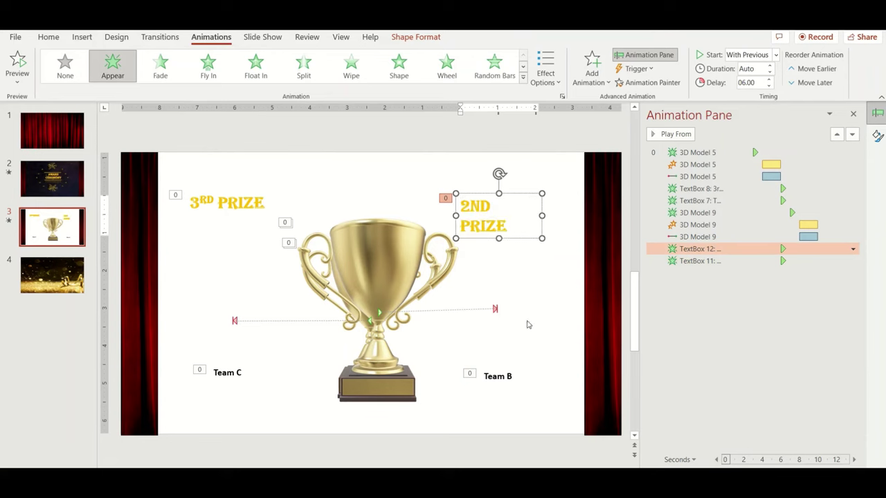
# Move the 2ND PRIZE and Team B label animations after the second trophy's and delay them to 10 seconds.
pyautogui.click(699, 249)
pyautogui.keyDown('shift'); pyautogui.click(699, 261); pyautogui.keyUp('shift')
pyautogui.moveTo(699, 261); pyautogui.dragTo(748, 233)
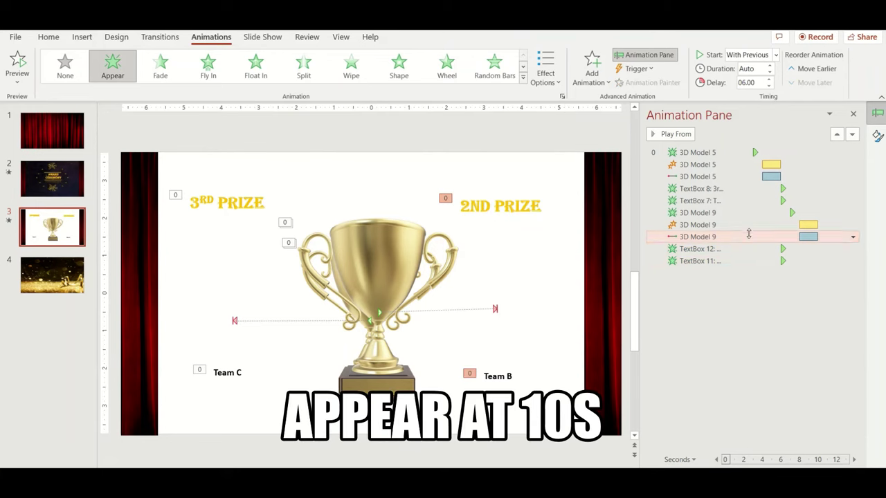
pyautogui.click(748, 236)
pyautogui.click(741, 248)
pyautogui.keyDown('shift'); pyautogui.click(734, 260); pyautogui.keyUp('shift')
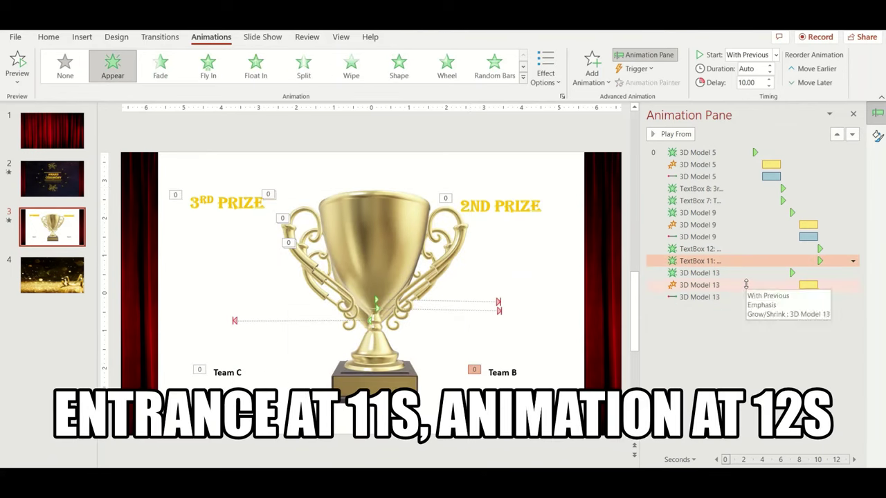
pyautogui.press('Down')
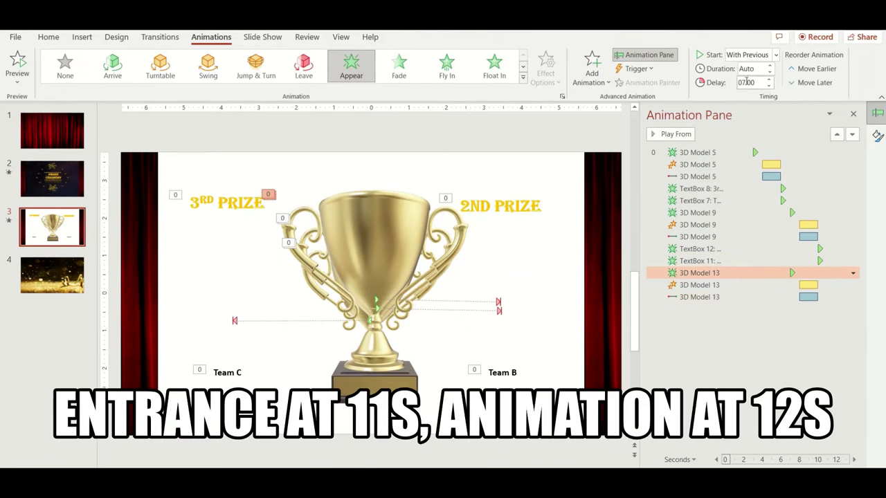
# Select the third trophy's shrink and slide animations together.
pyautogui.click(761, 284)
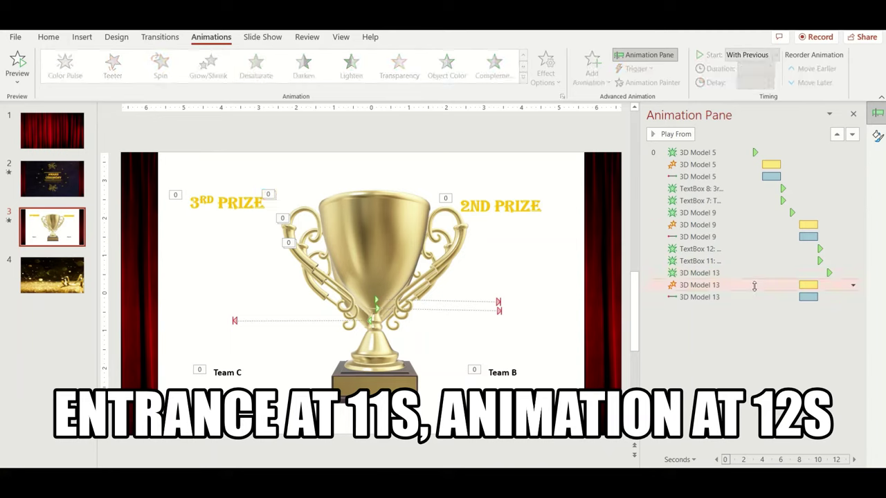
pyautogui.click(754, 286)
pyautogui.keyDown('shift'); pyautogui.click(754, 297); pyautogui.keyUp('shift')
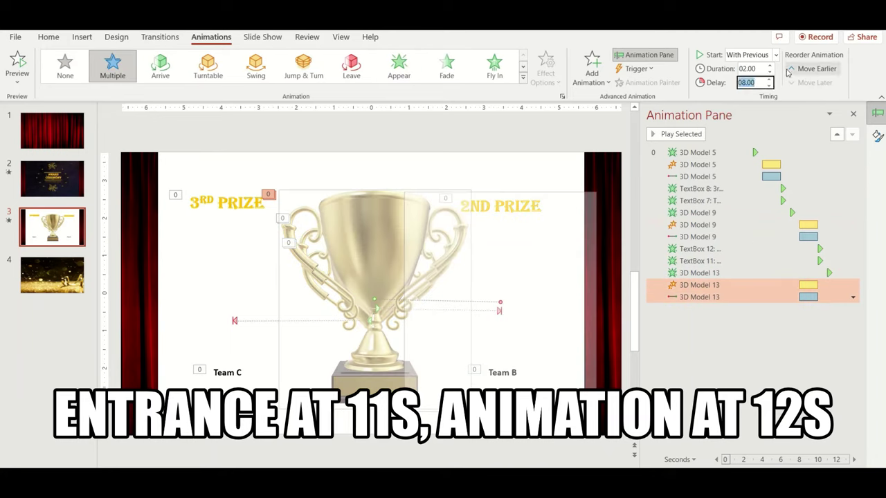